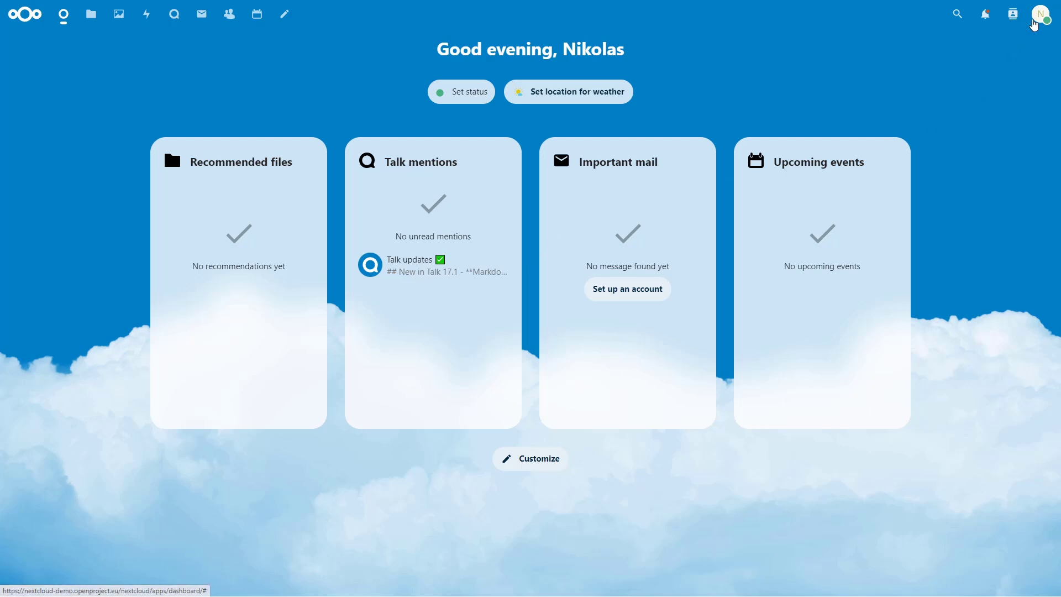
# Step: Find the OpenProject Integration app under Nextcloud's Integration apps, then download and enable it
pyautogui.click(1034, 25)
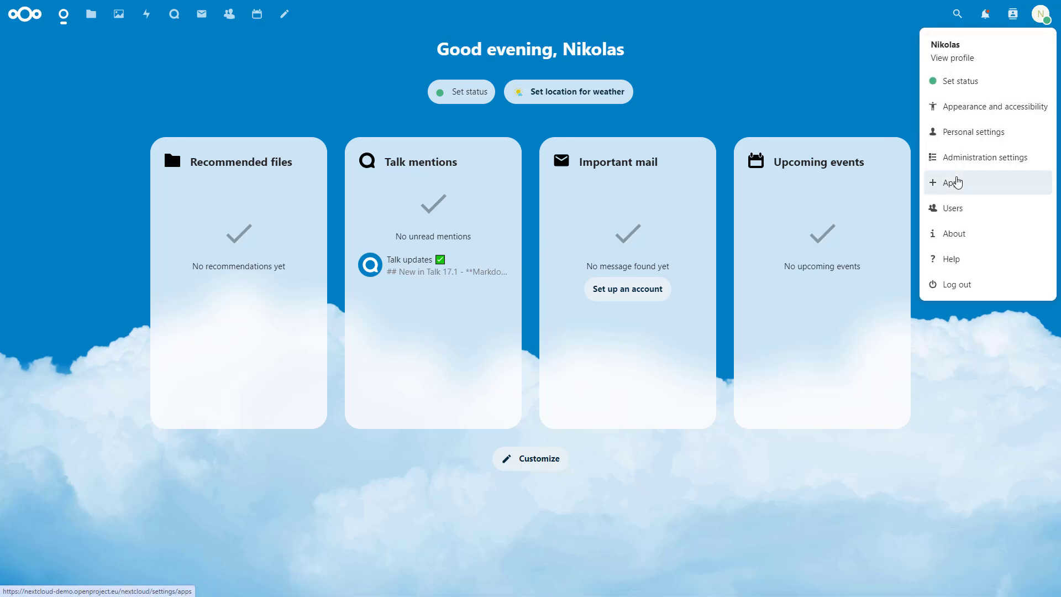
pyautogui.click(957, 183)
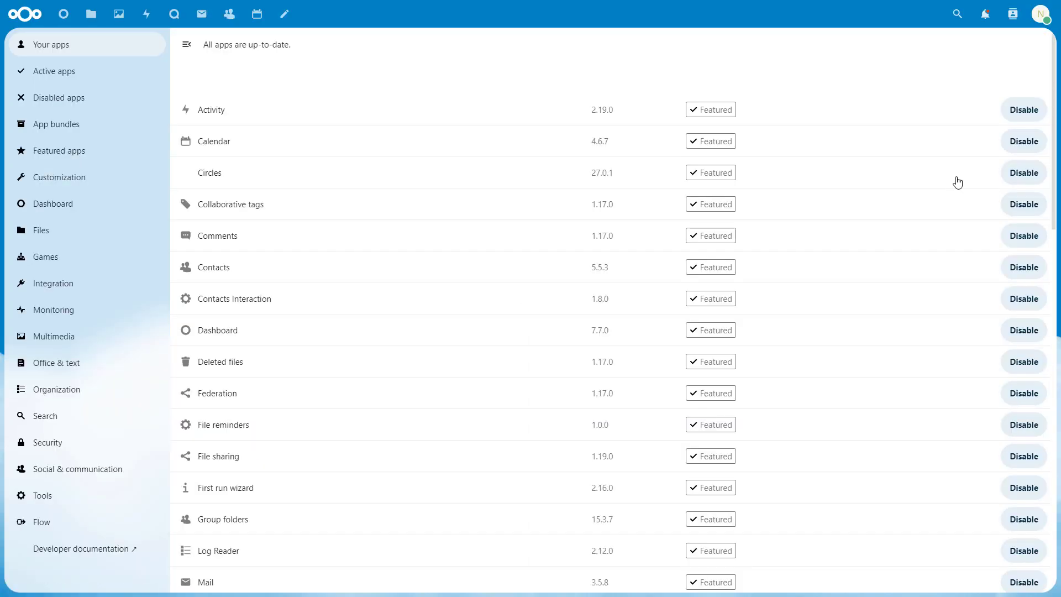
pyautogui.click(103, 284)
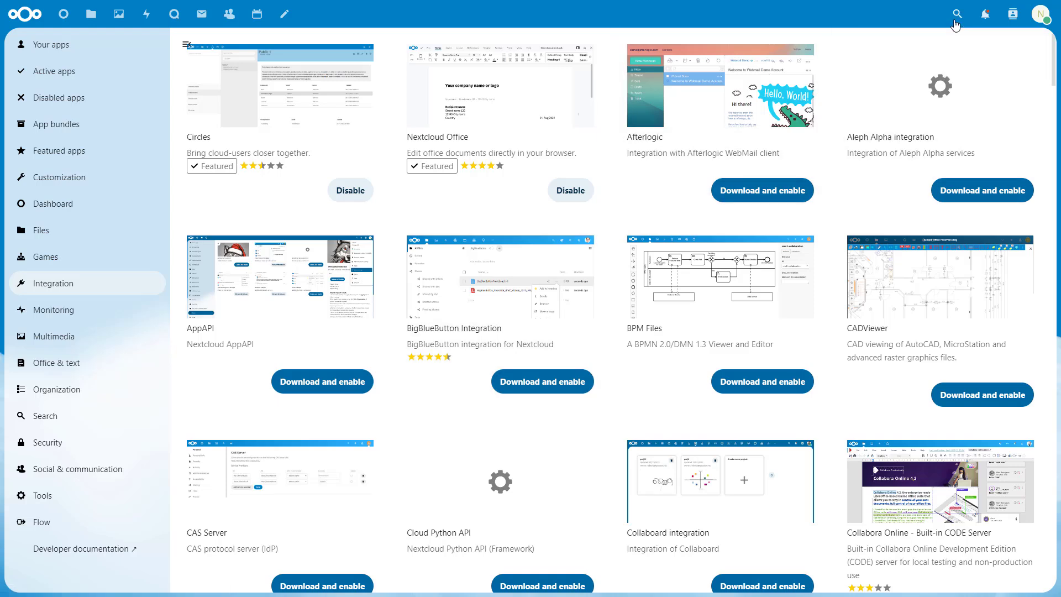
pyautogui.click(957, 14)
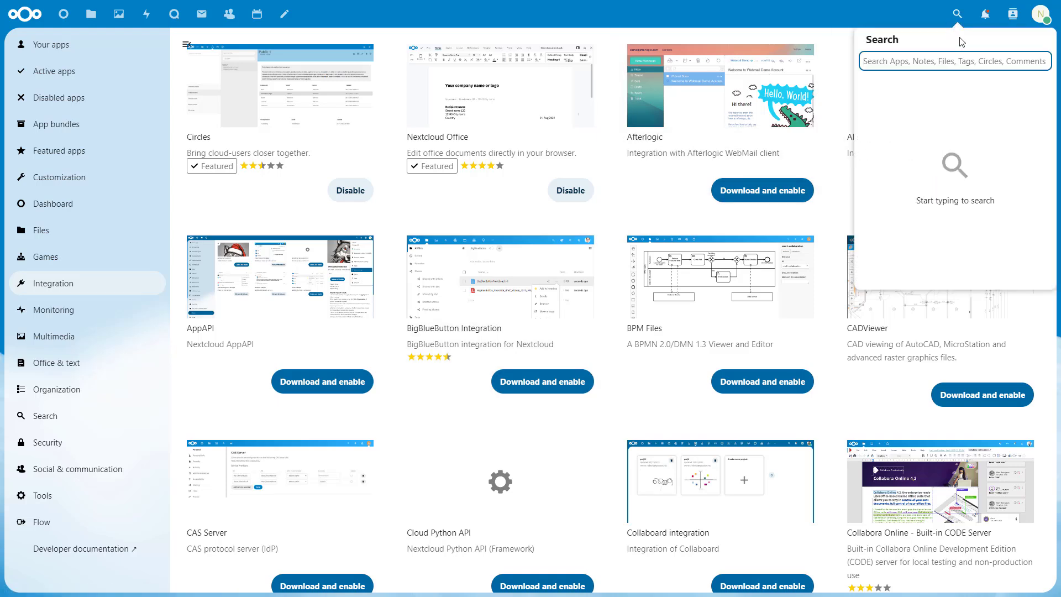
pyautogui.write('OpenPro')
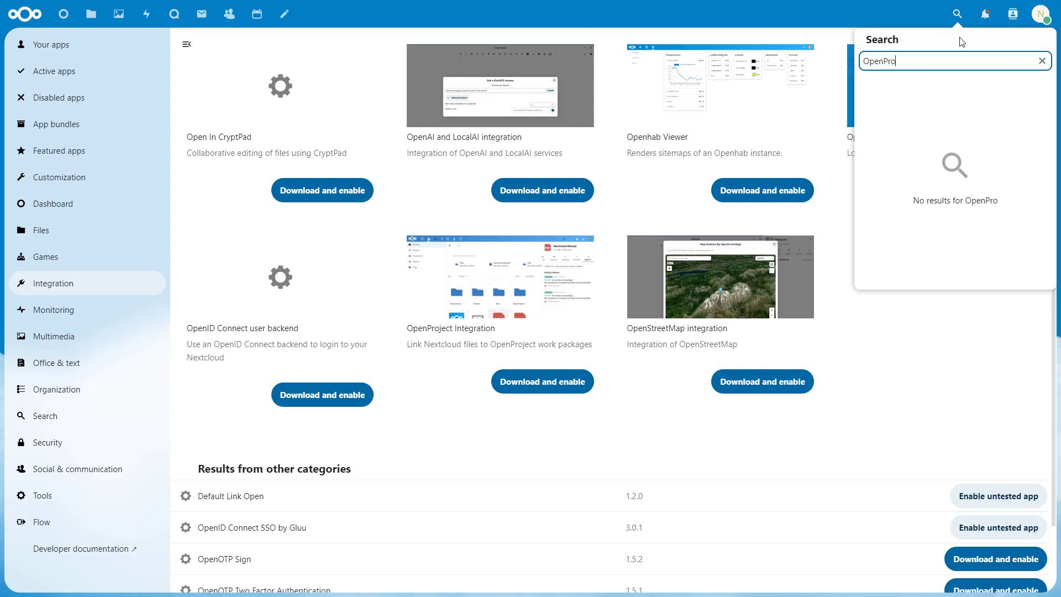
pyautogui.write('ject')
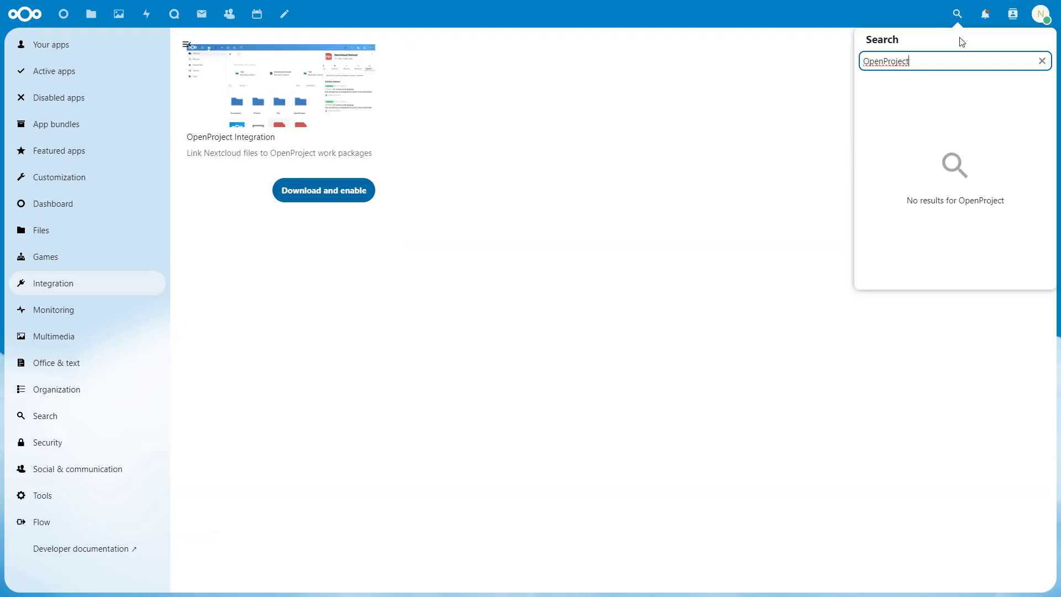
pyautogui.click(347, 188)
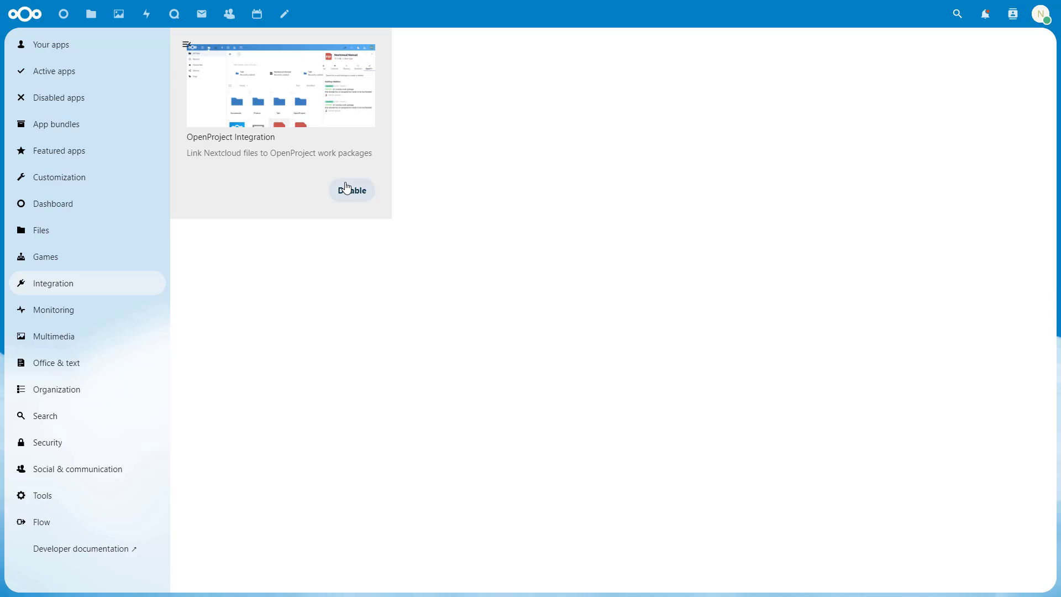
pyautogui.click(1040, 14)
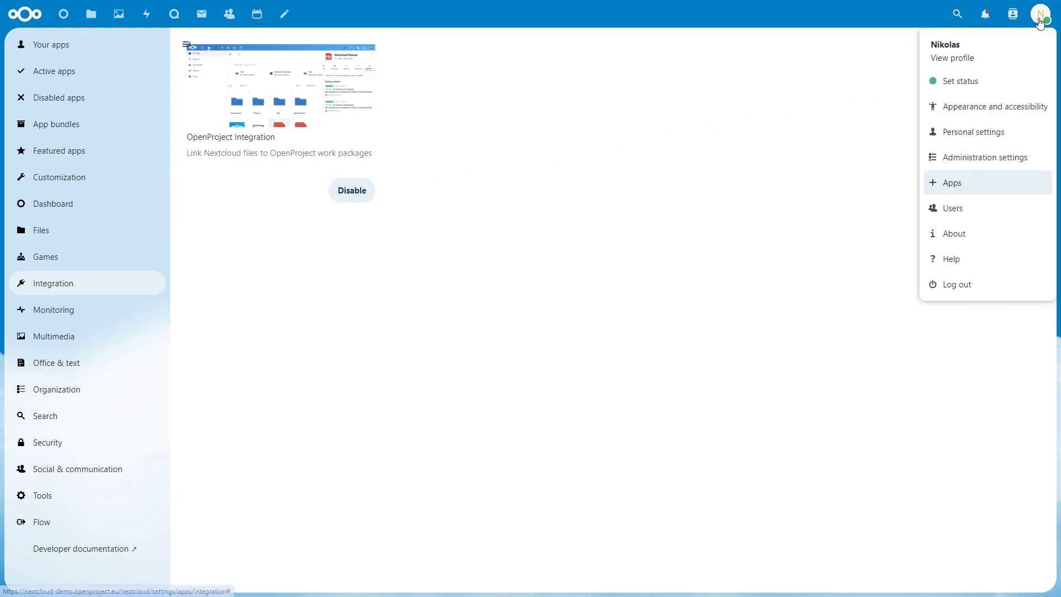
pyautogui.click(971, 163)
pyautogui.scroll(-1, 67, 260)
pyautogui.scroll(-5, 67, 256)
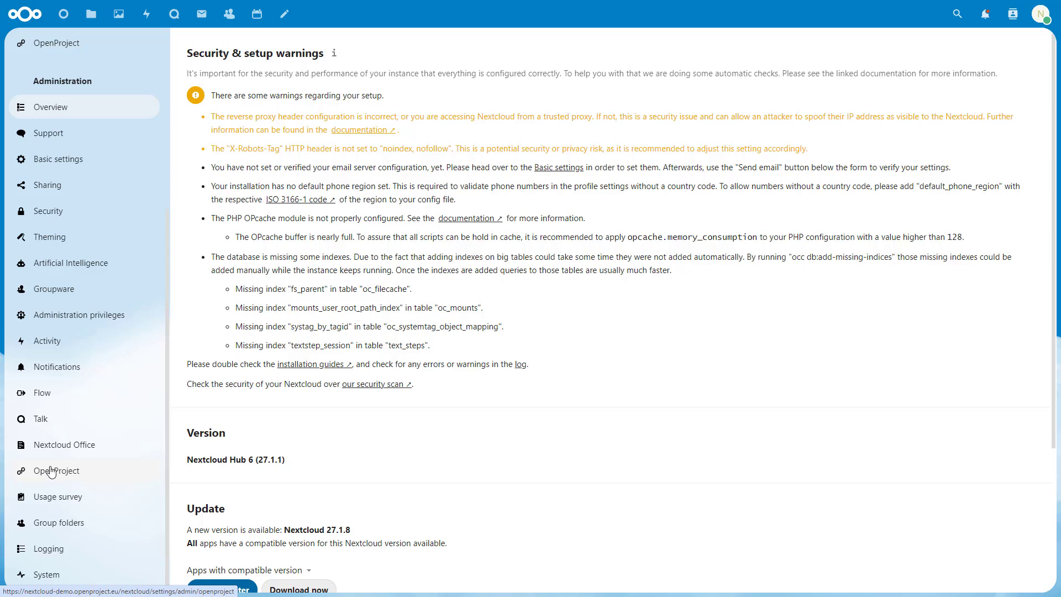
pyautogui.click(51, 472)
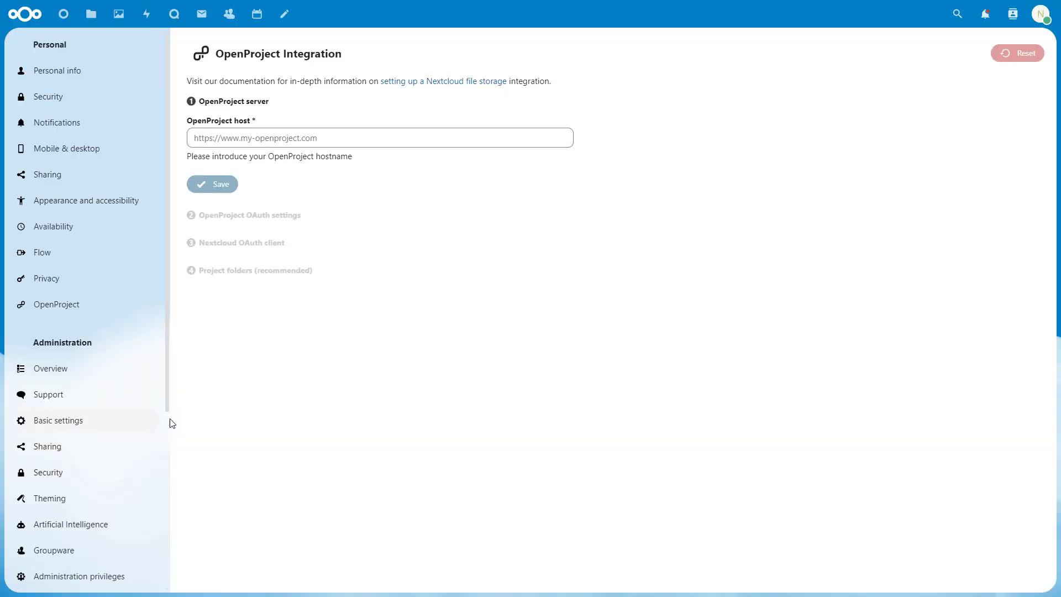
pyautogui.click(323, 136)
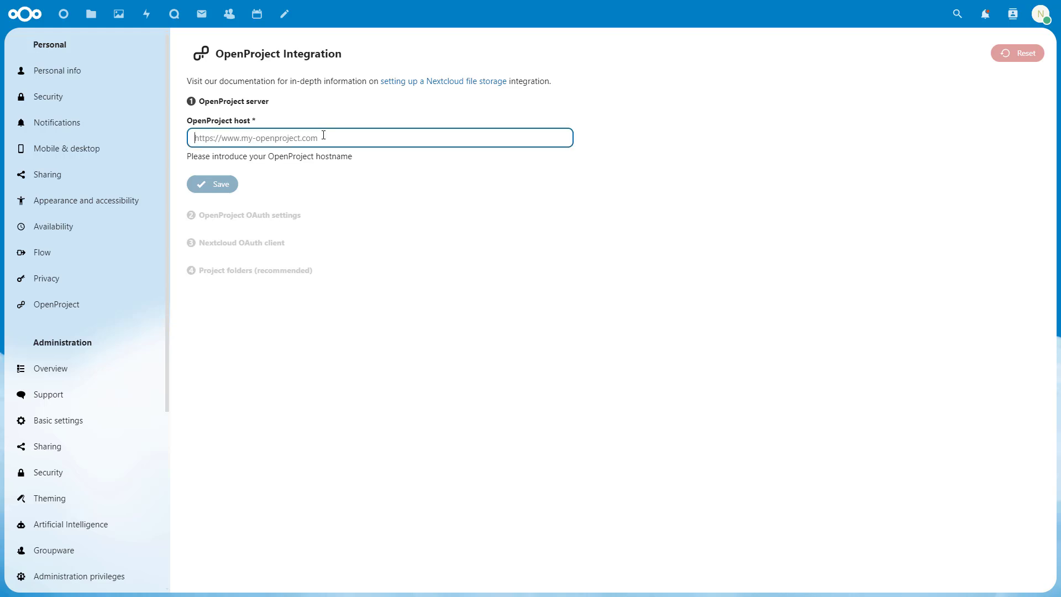
pyautogui.write('https://documentation.openproject-edge.com/')
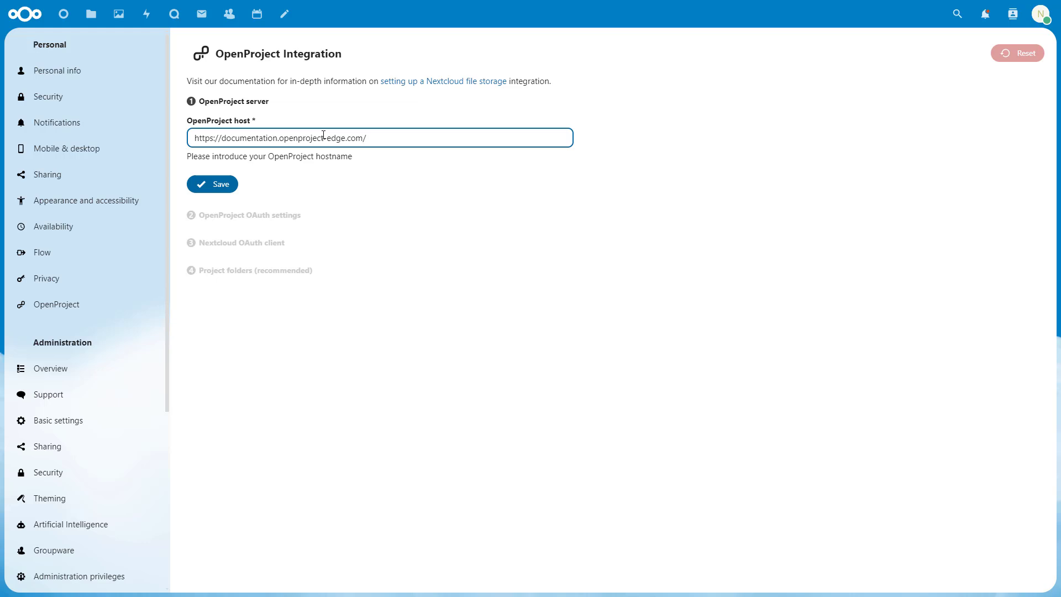
pyautogui.click(215, 183)
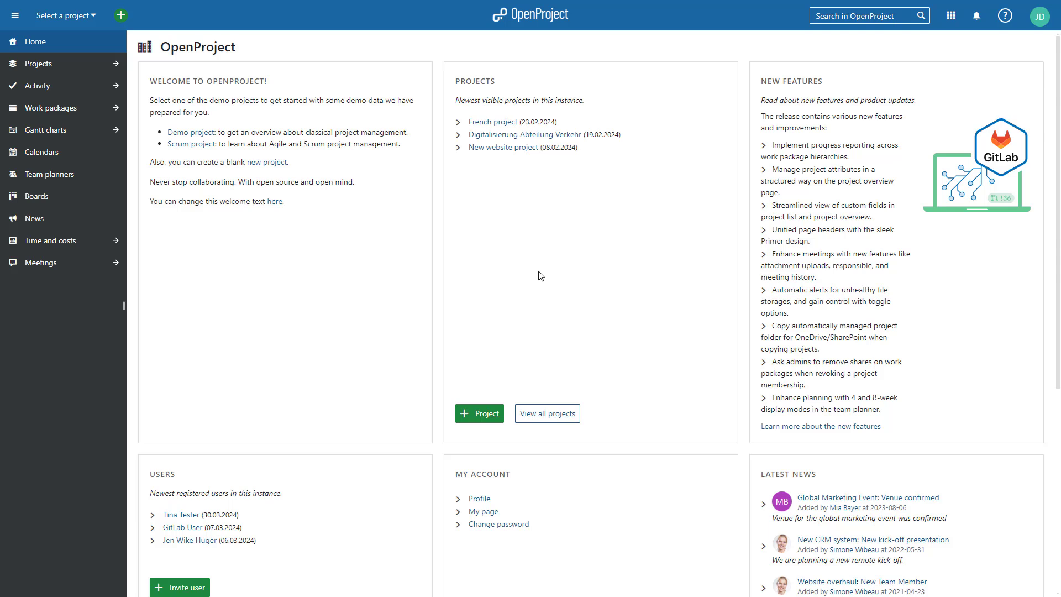
# Step: Go to OpenProject's File storages administration and start adding a new storage
pyautogui.click(1040, 16)
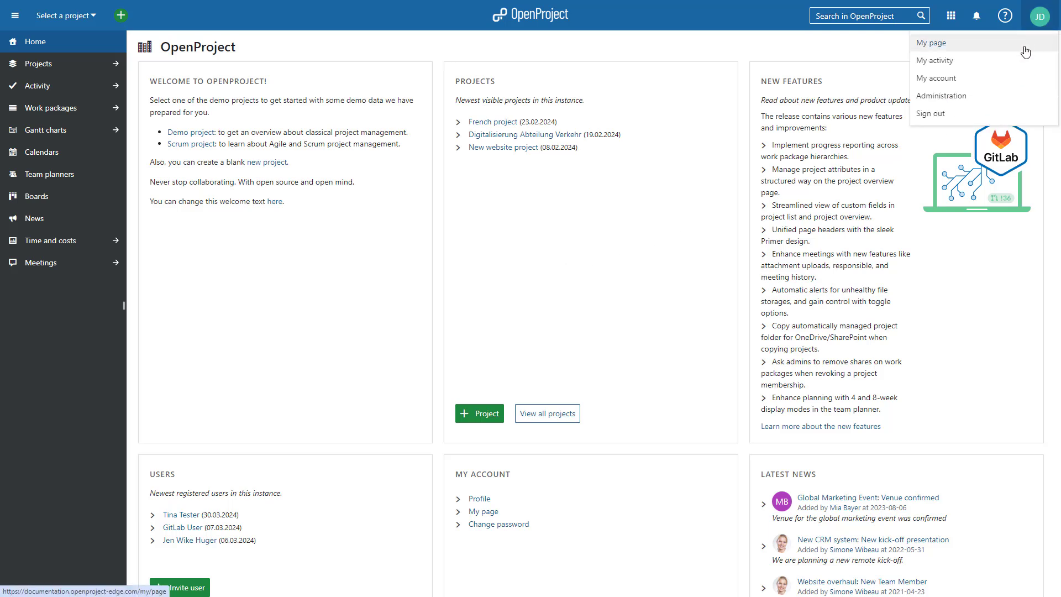
pyautogui.click(976, 96)
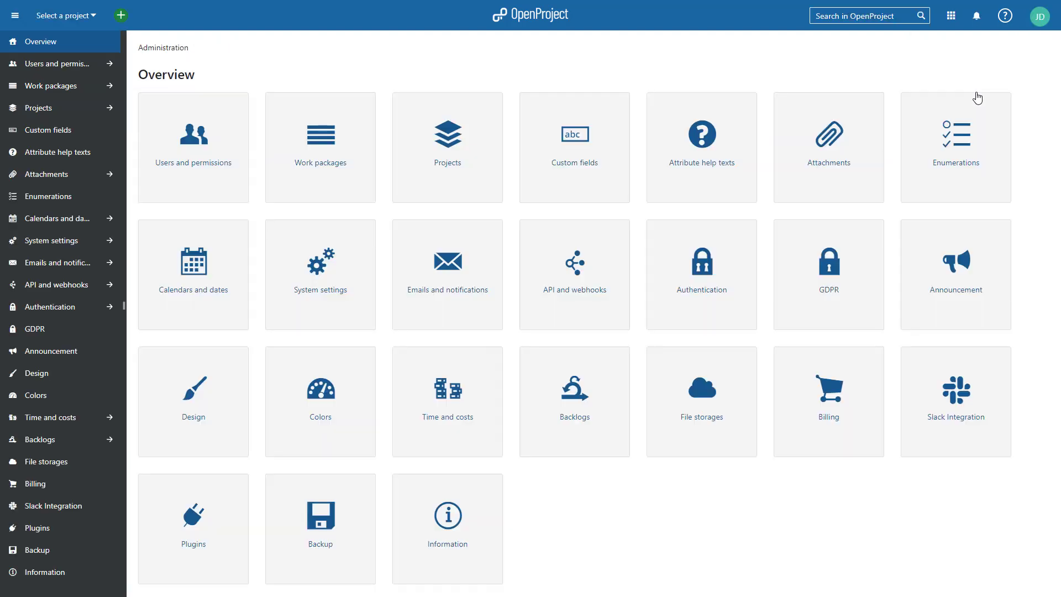
pyautogui.click(76, 476)
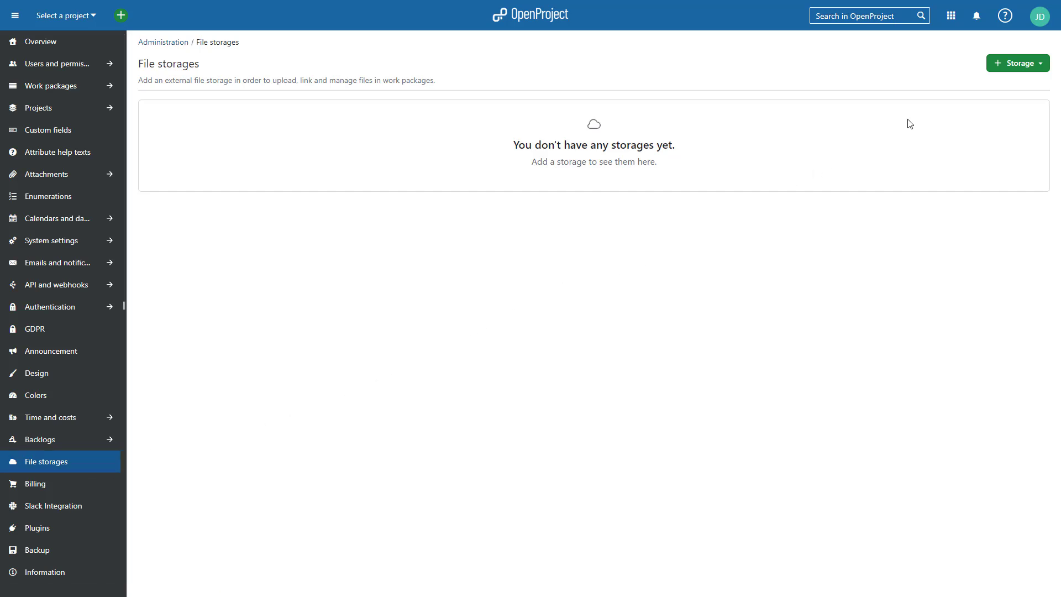
pyautogui.click(1009, 65)
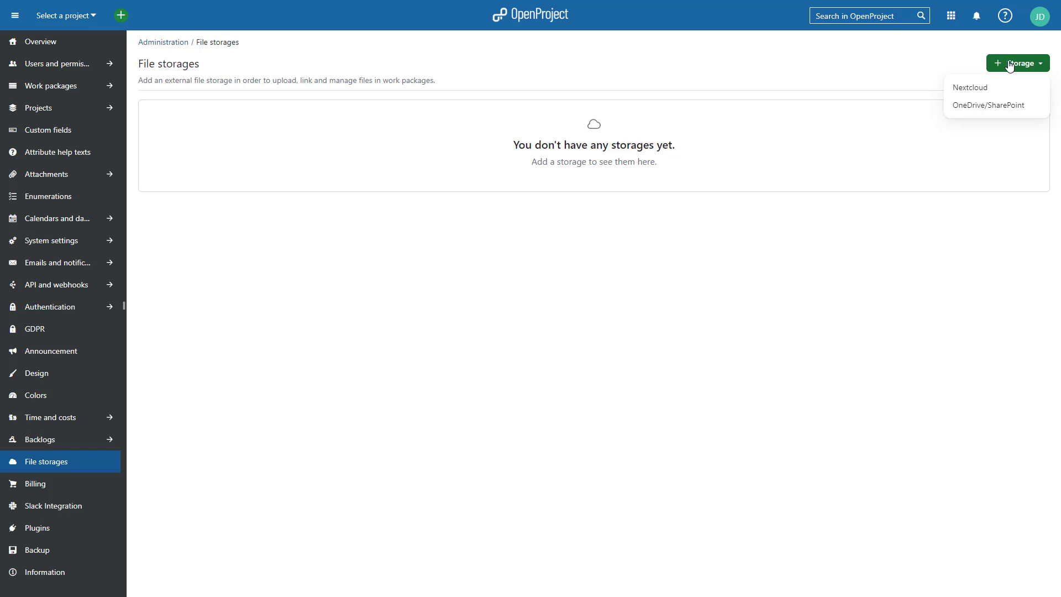
# Step: Create a Nextcloud storage named 'Nextcloud file storage' at the nextcloud-demo host
pyautogui.click(977, 86)
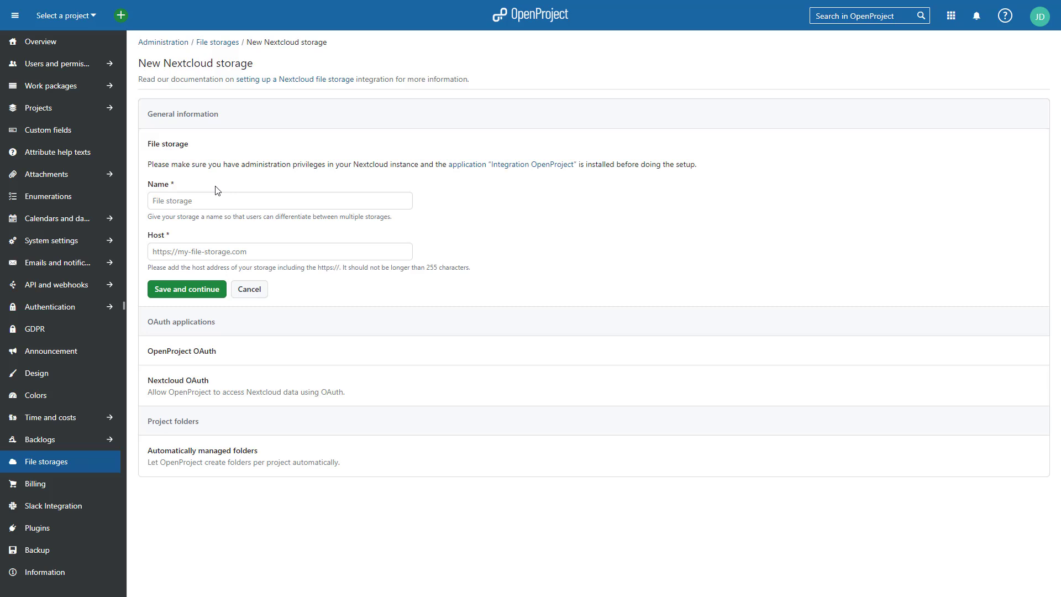
pyautogui.click(175, 198)
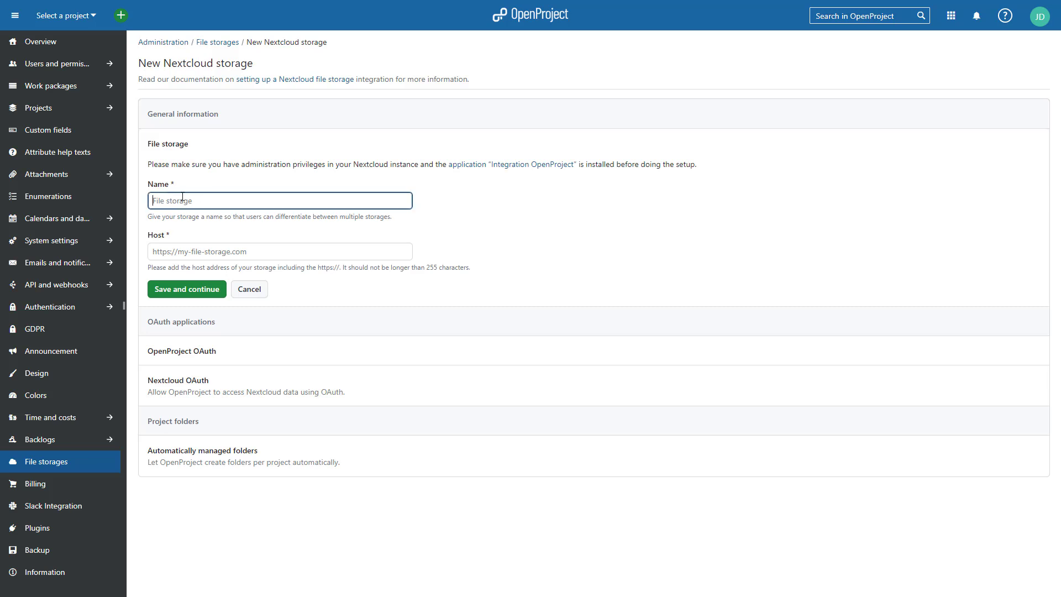
pyautogui.write('Nextcloud')
pyautogui.write(' file storage')
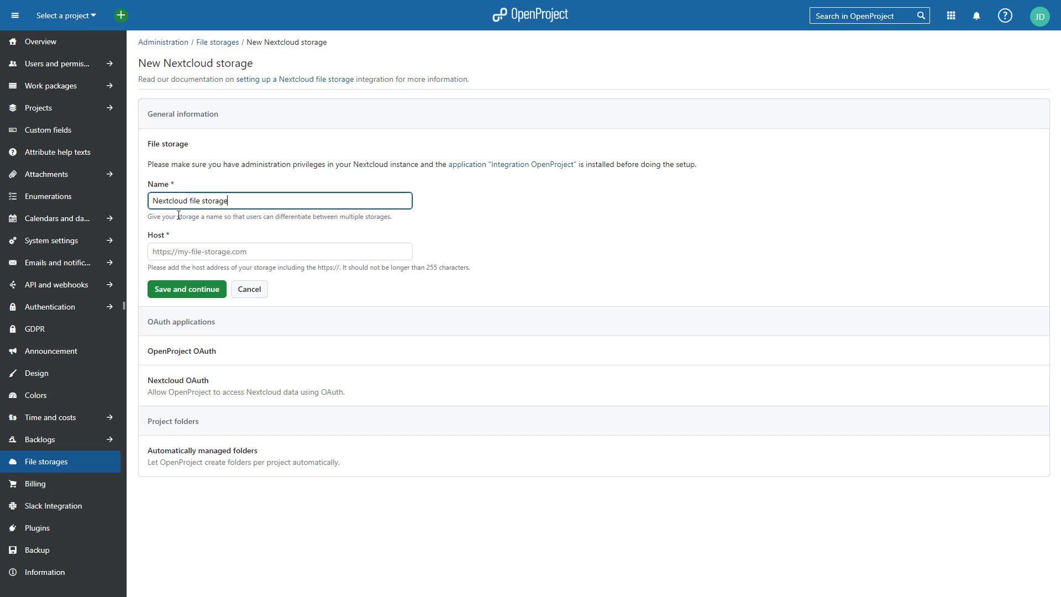
pyautogui.click(172, 250)
pyautogui.write('https://nextcloud-demo.openproject.eu/nextcloud')
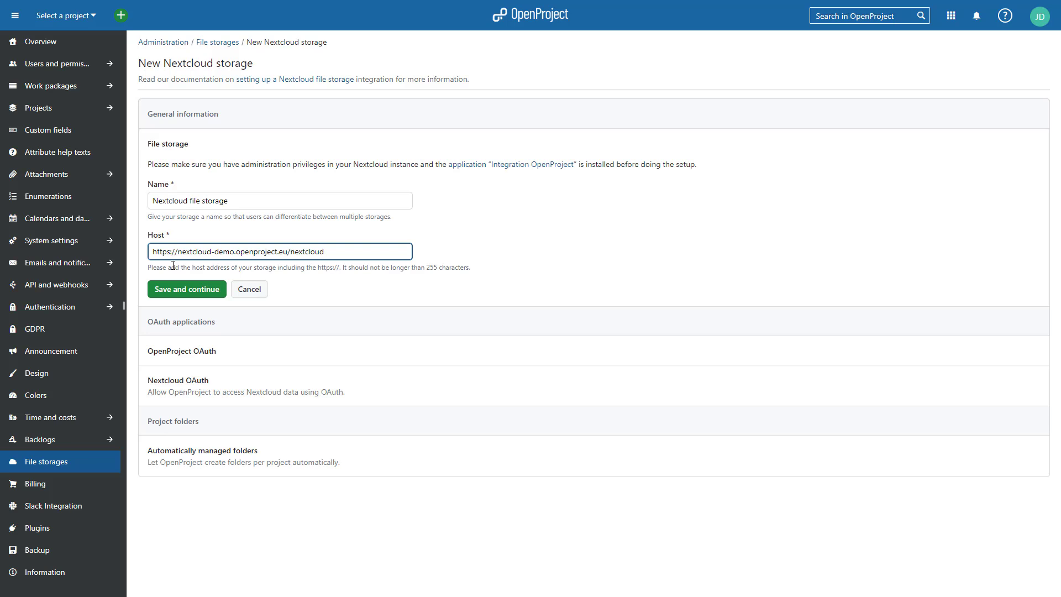
pyautogui.click(175, 293)
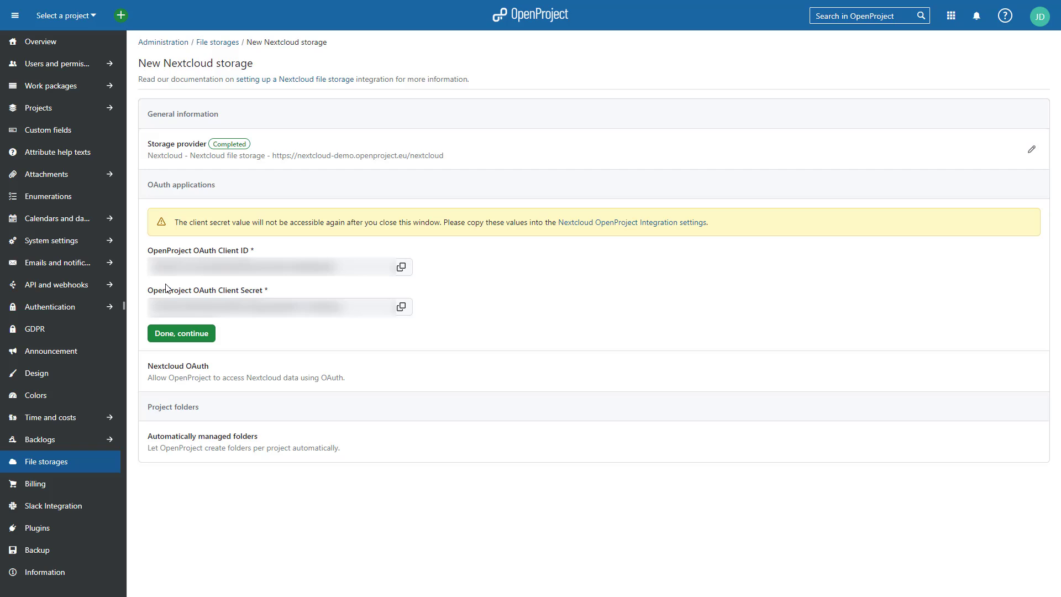
# Step: Copy the OpenProject OAuth client ID
pyautogui.click(400, 269)
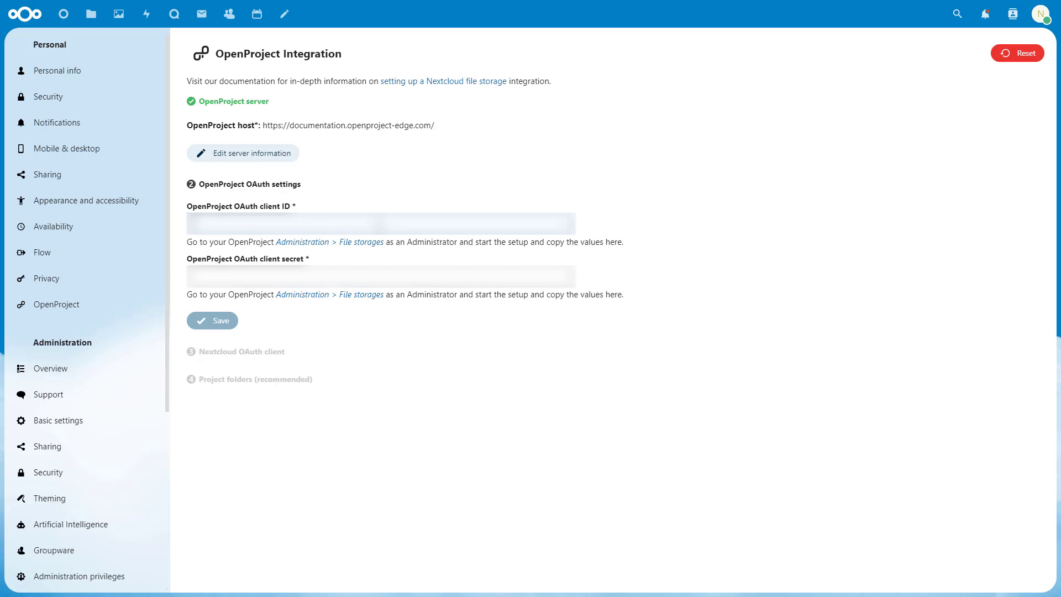
# Step: Paste OpenProject's OAuth client ID and secret into Nextcloud's integration settings and save them
pyautogui.hotkey('ctrl', 'v')
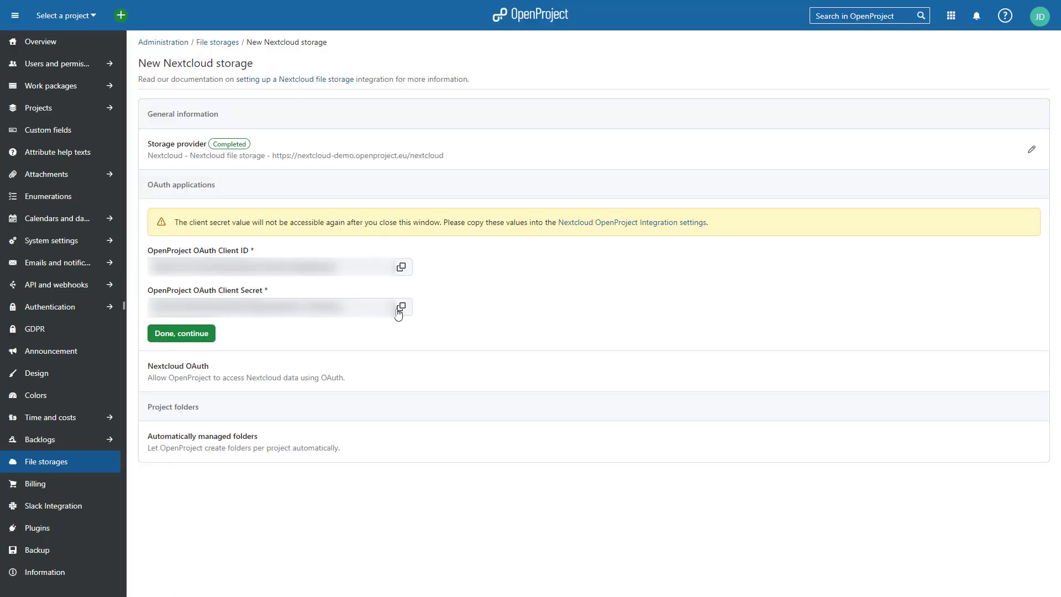
pyautogui.click(399, 309)
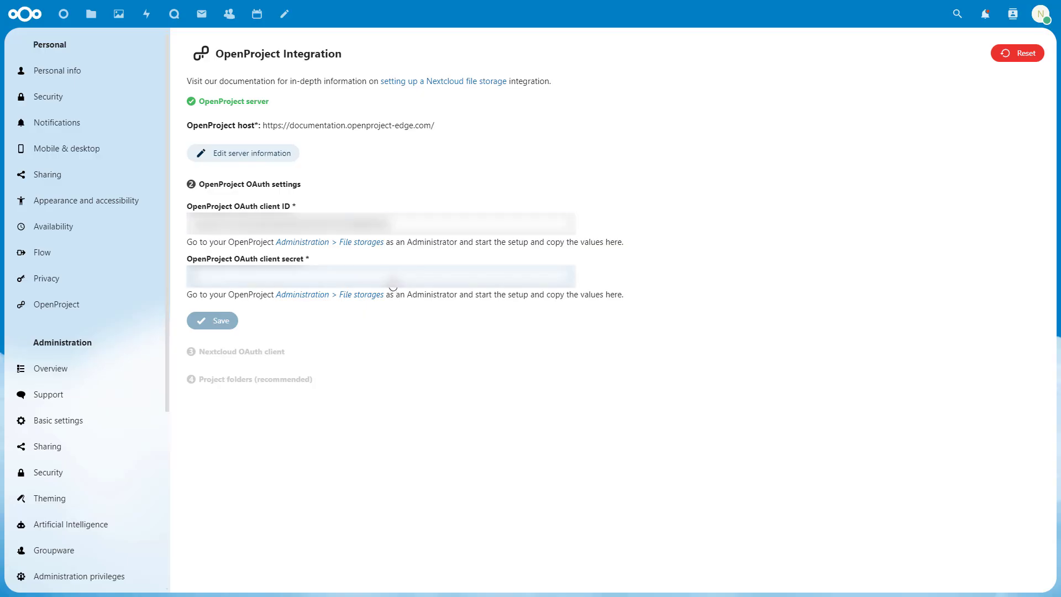
pyautogui.hotkey('ctrl', 'v')
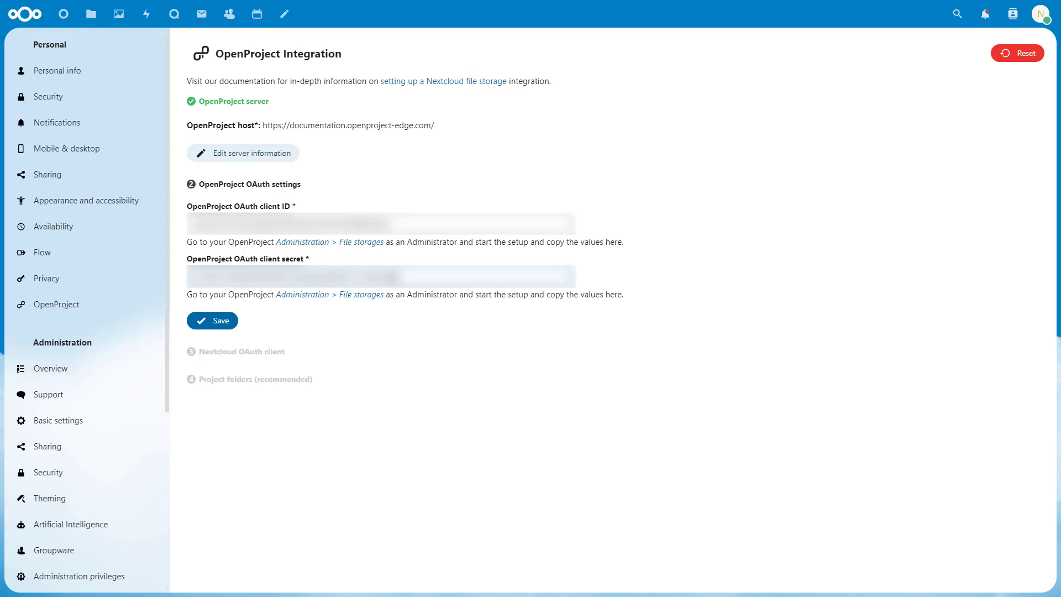
pyautogui.click(221, 322)
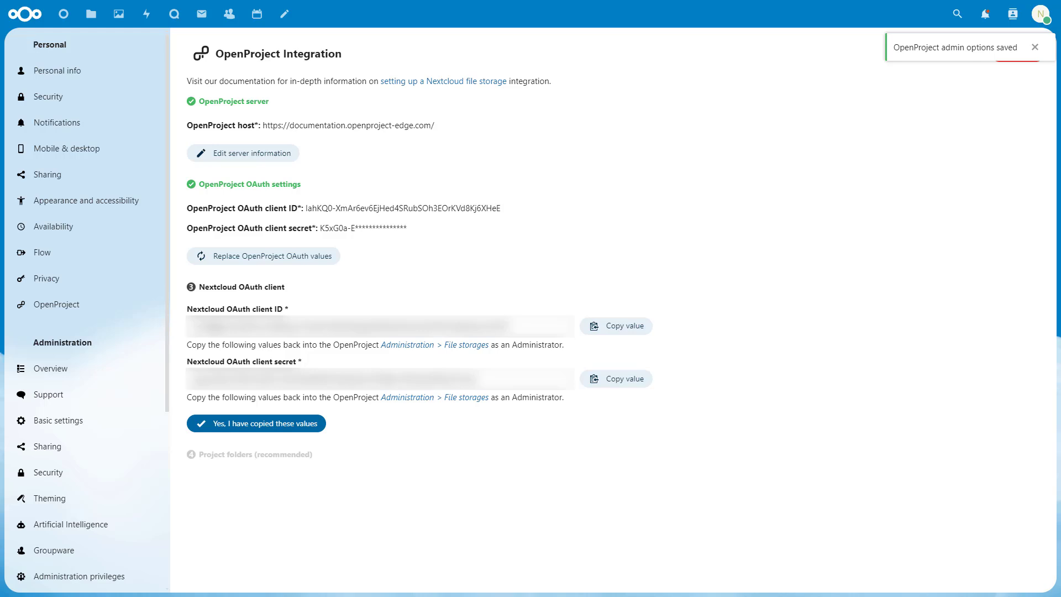
# Step: Transfer Nextcloud's OAuth client ID and secret into OpenProject's storage form
pyautogui.click(604, 326)
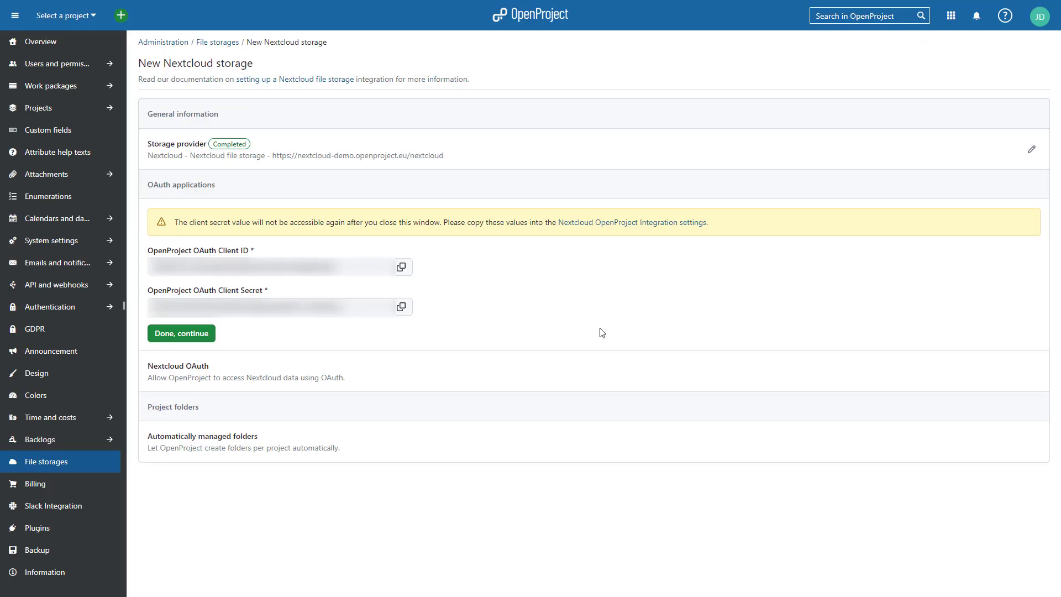
pyautogui.click(177, 335)
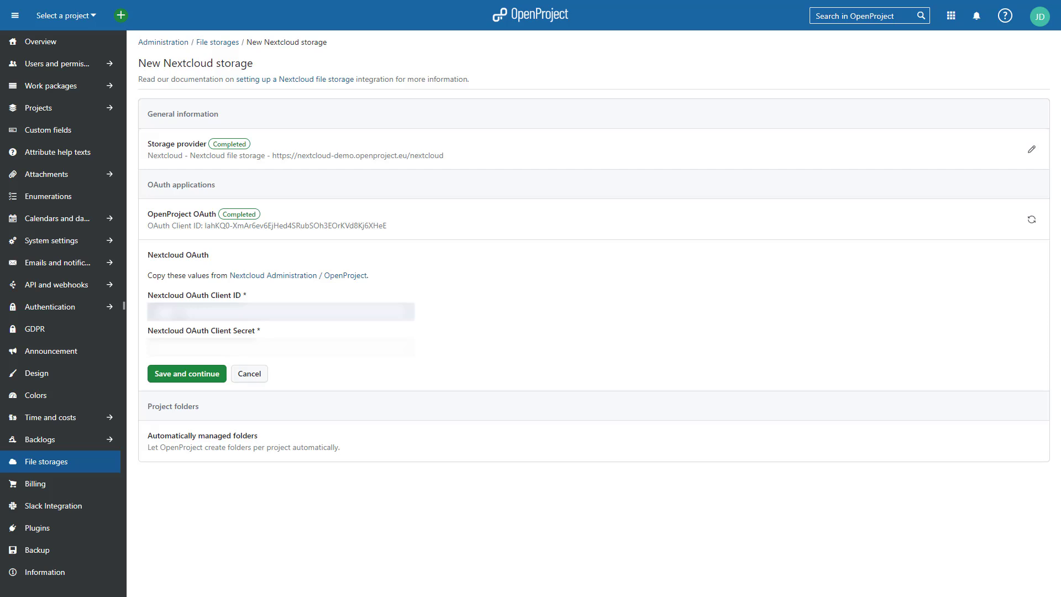
pyautogui.hotkey('ctrl', 'v')
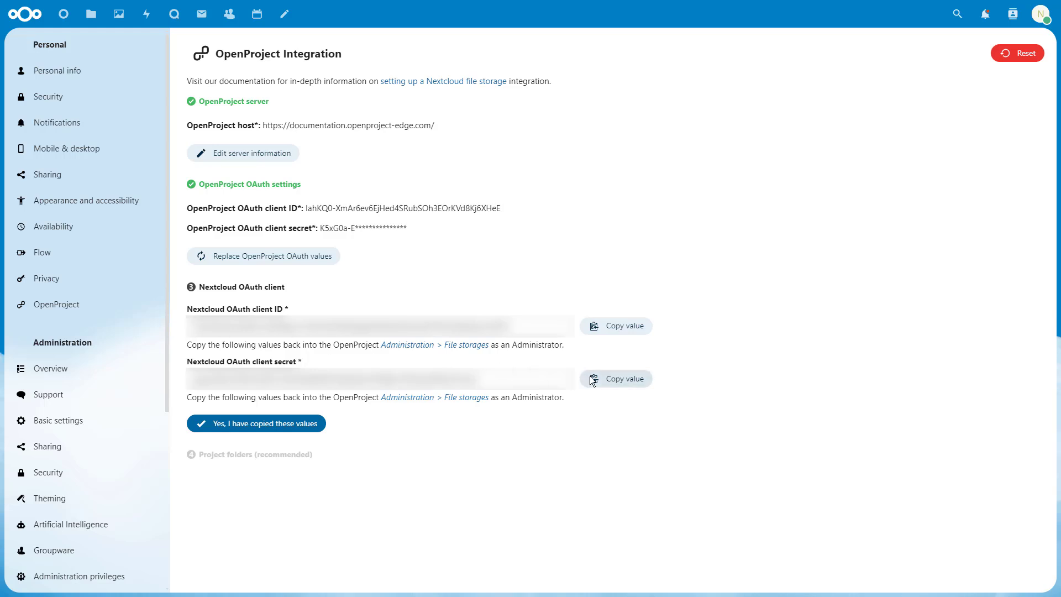
pyautogui.click(592, 379)
pyautogui.click(270, 351)
pyautogui.hotkey('ctrl', 'v')
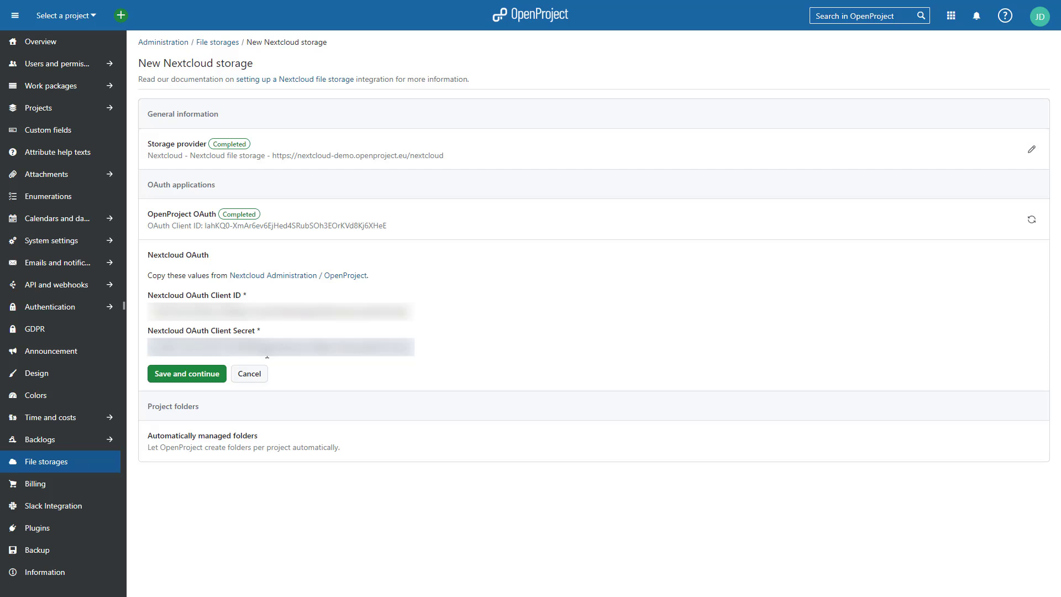
# Step: Confirm the Nextcloud OAuth values and set up the OpenProject user, group and automatically managed folder
pyautogui.click(203, 376)
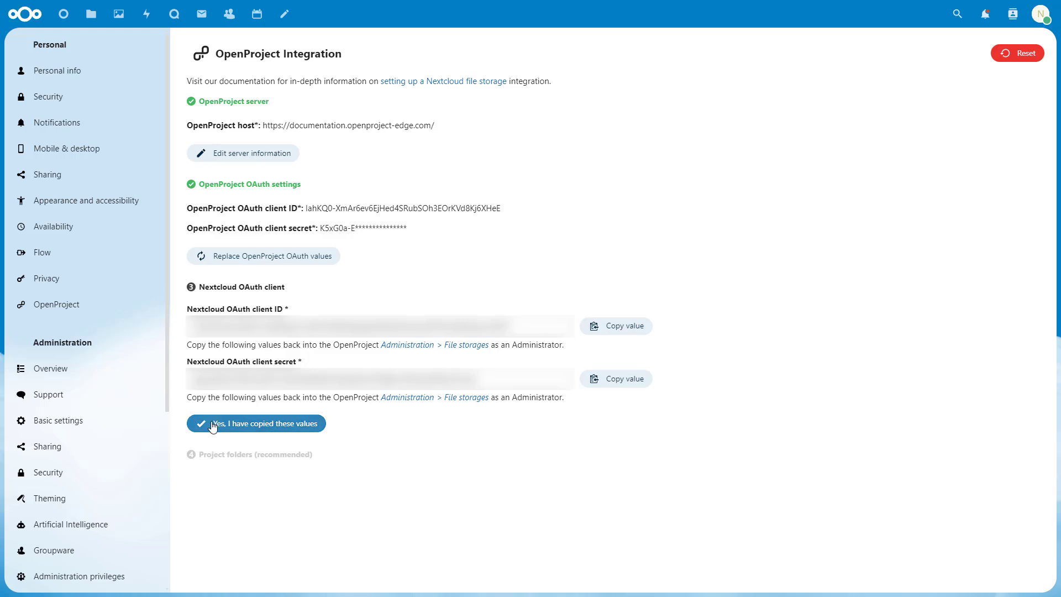
pyautogui.click(212, 426)
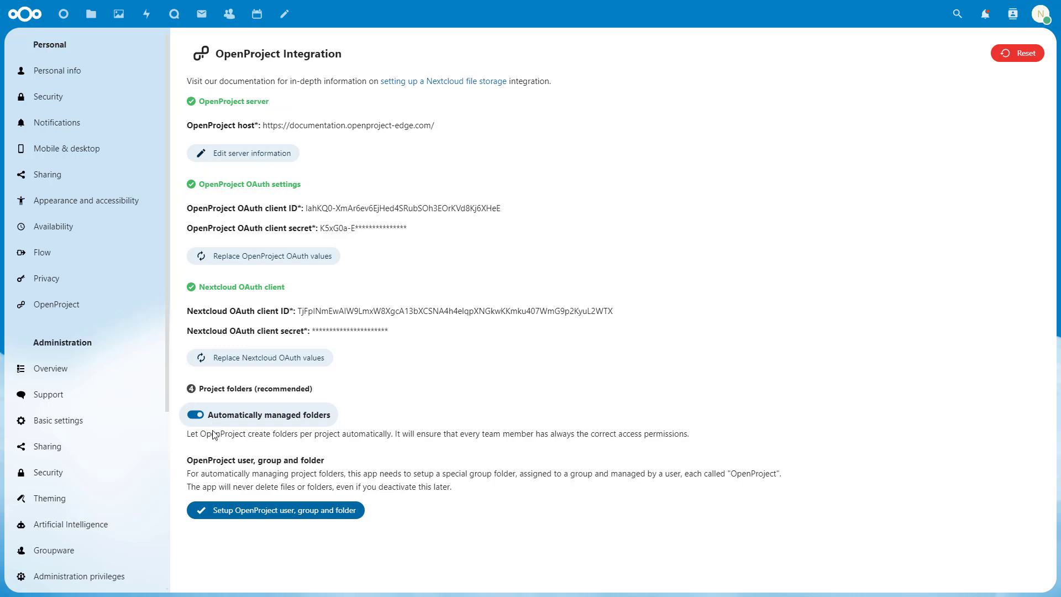
pyautogui.click(220, 509)
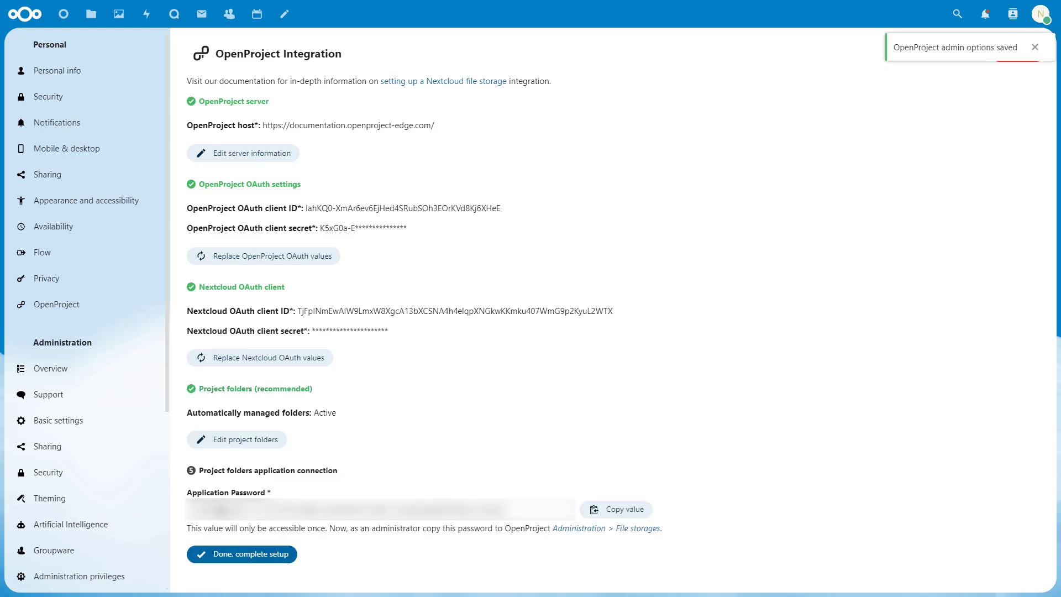
# Step: Paste Nextcloud's generated application password into OpenProject and complete the storage setup
pyautogui.click(601, 512)
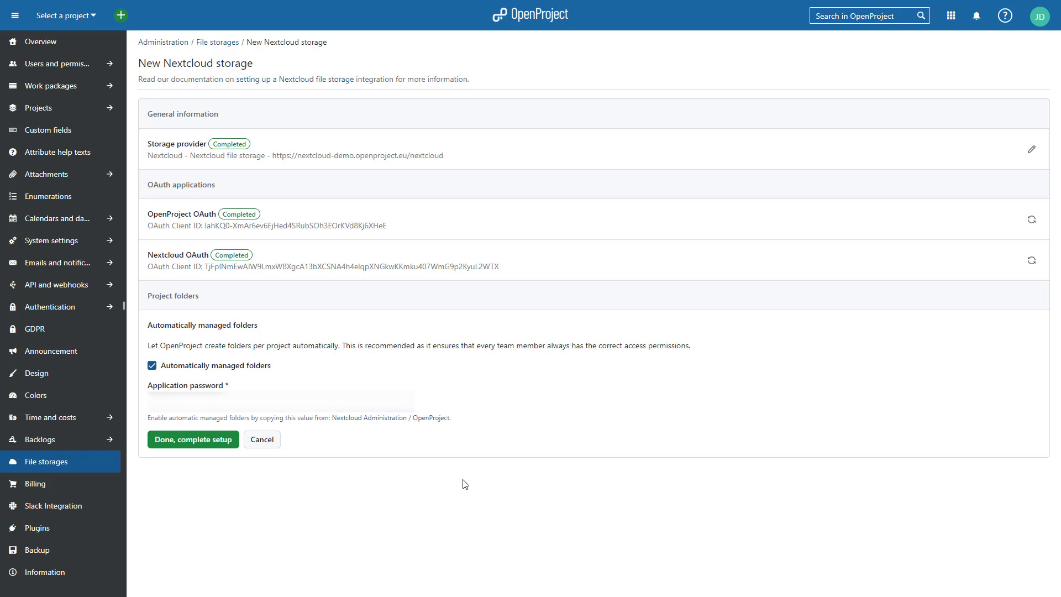
pyautogui.click(279, 401)
pyautogui.hotkey('ctrl', 'v')
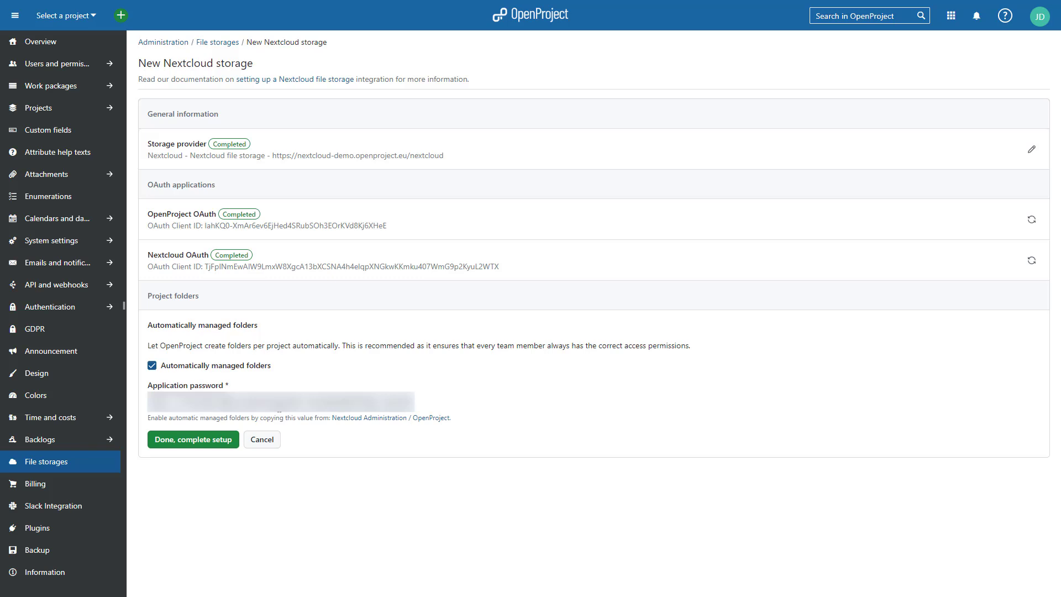
pyautogui.click(190, 441)
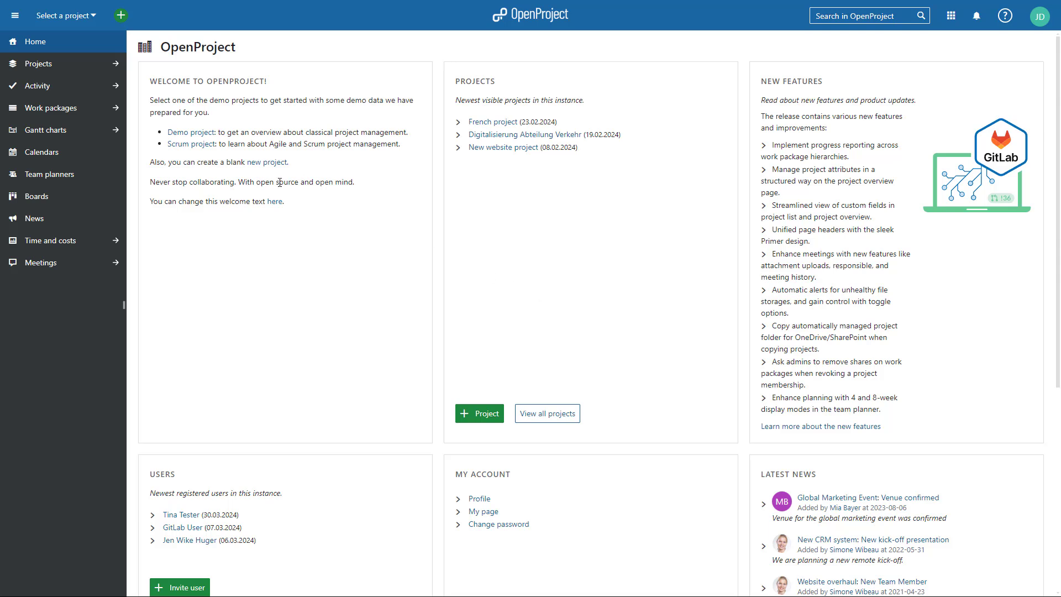
# Step: Go to Projects in OpenProject's left sidebar
pyautogui.click(55, 70)
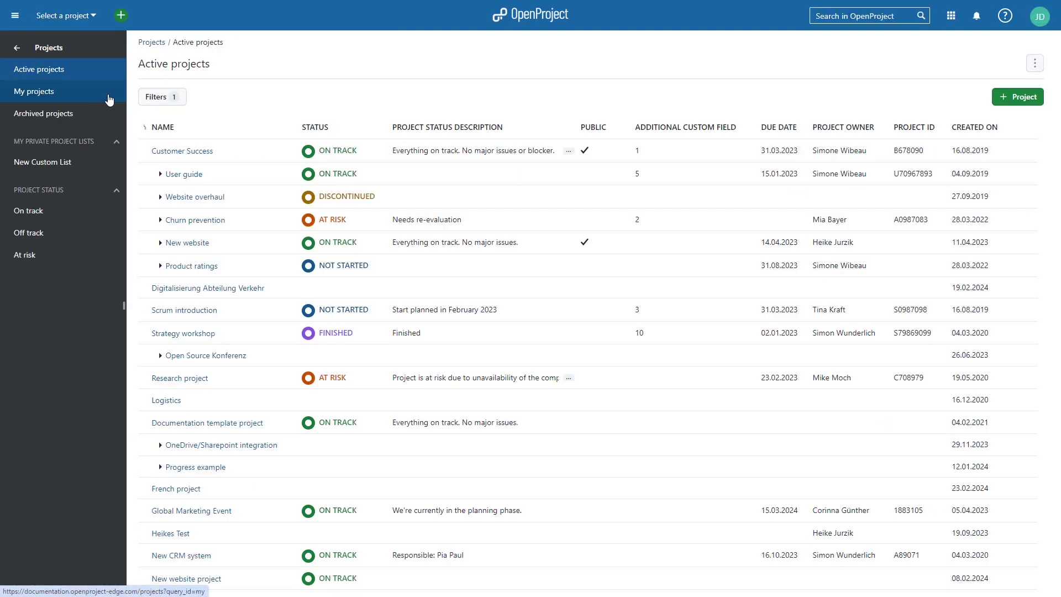
pyautogui.scroll(-5, 249, 337)
# Step: Enable and save the File storages module for Website development, then view its file storages page
pyautogui.click(202, 511)
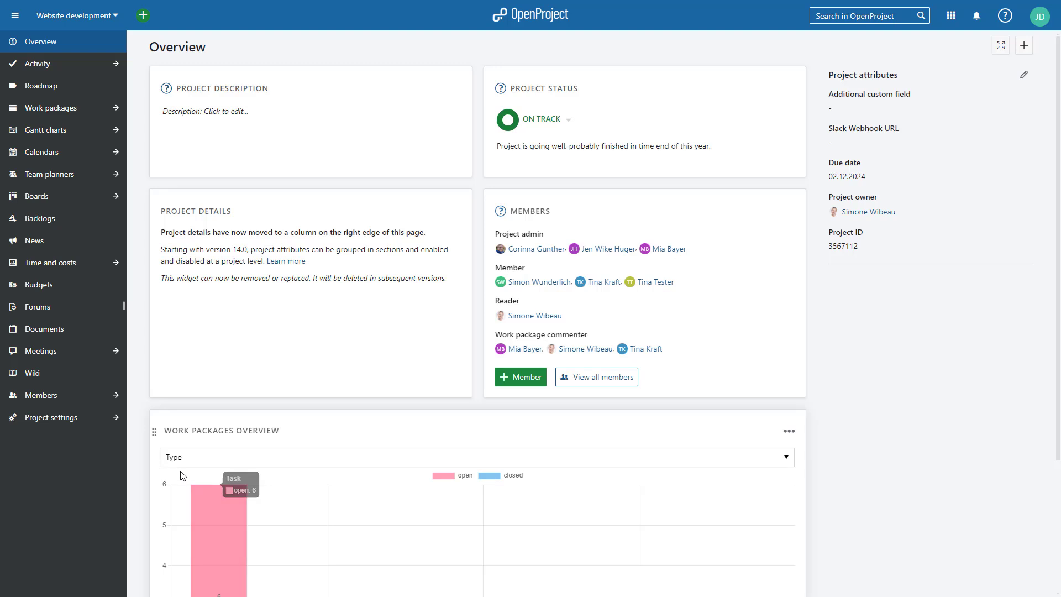
pyautogui.click(111, 417)
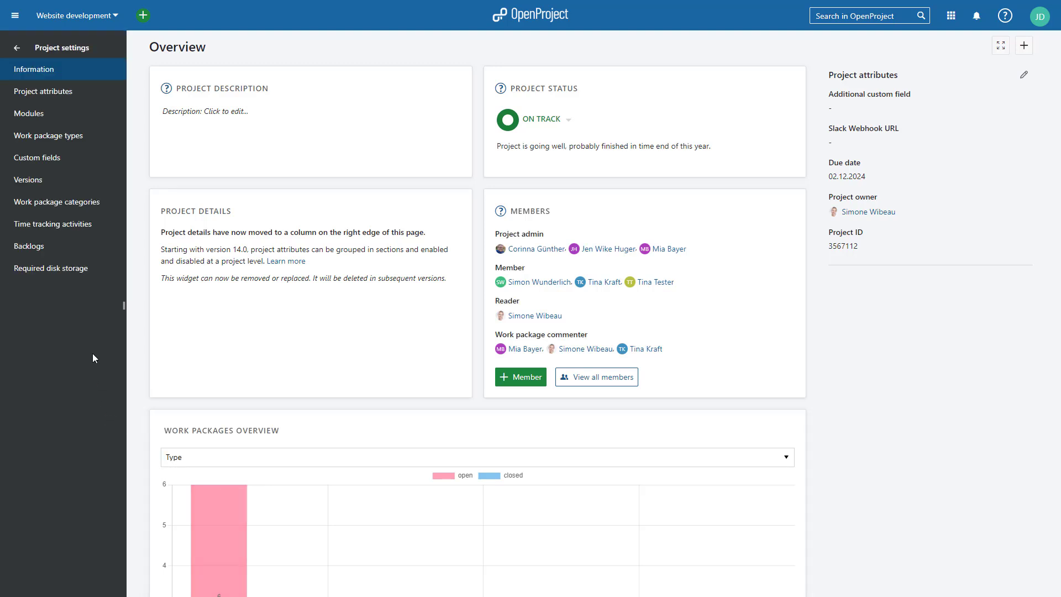
pyautogui.click(20, 124)
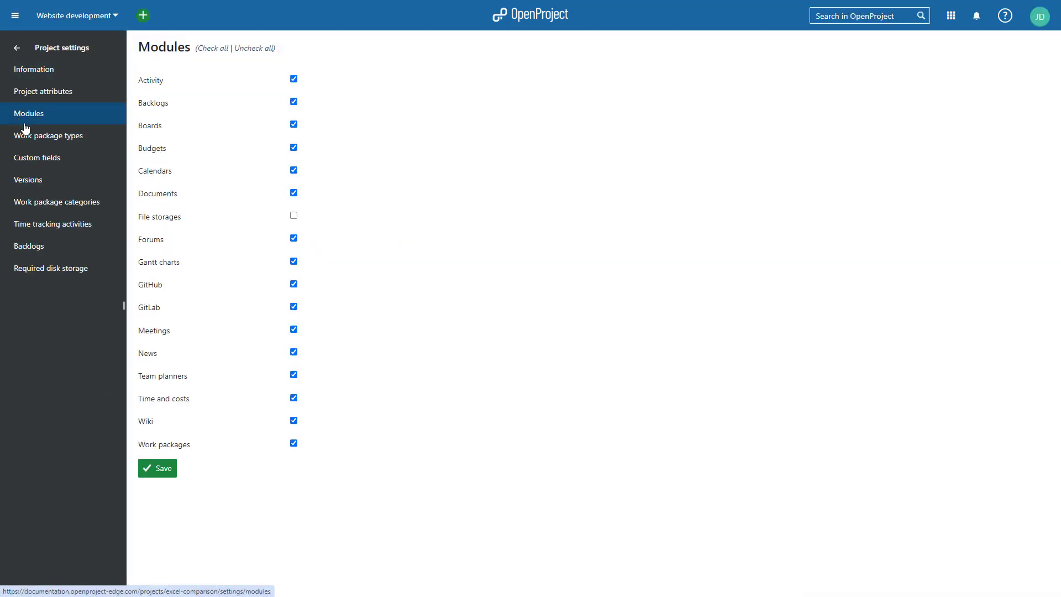
pyautogui.click(293, 217)
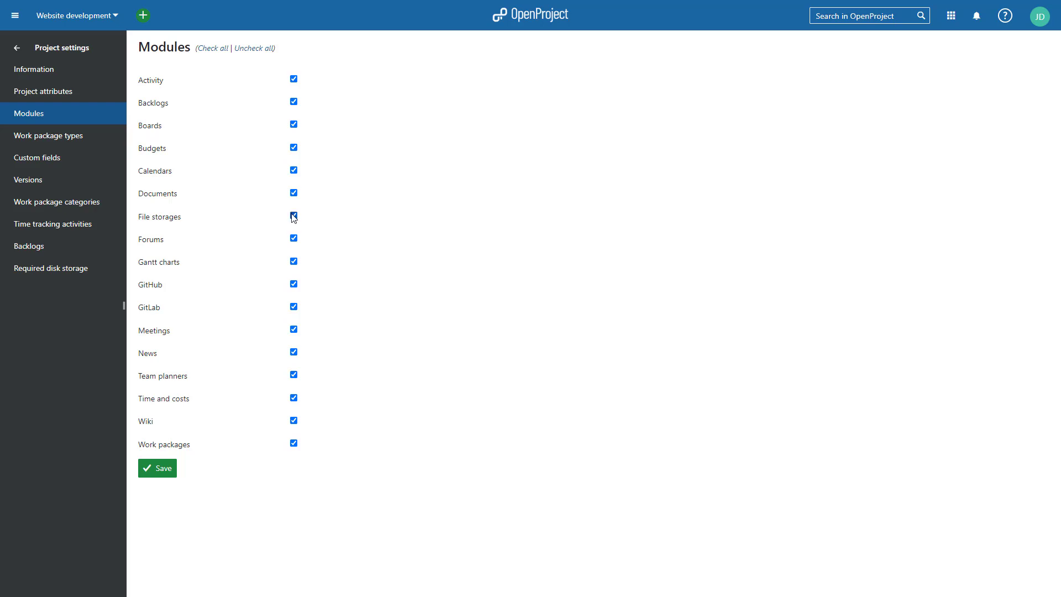
pyautogui.click(158, 469)
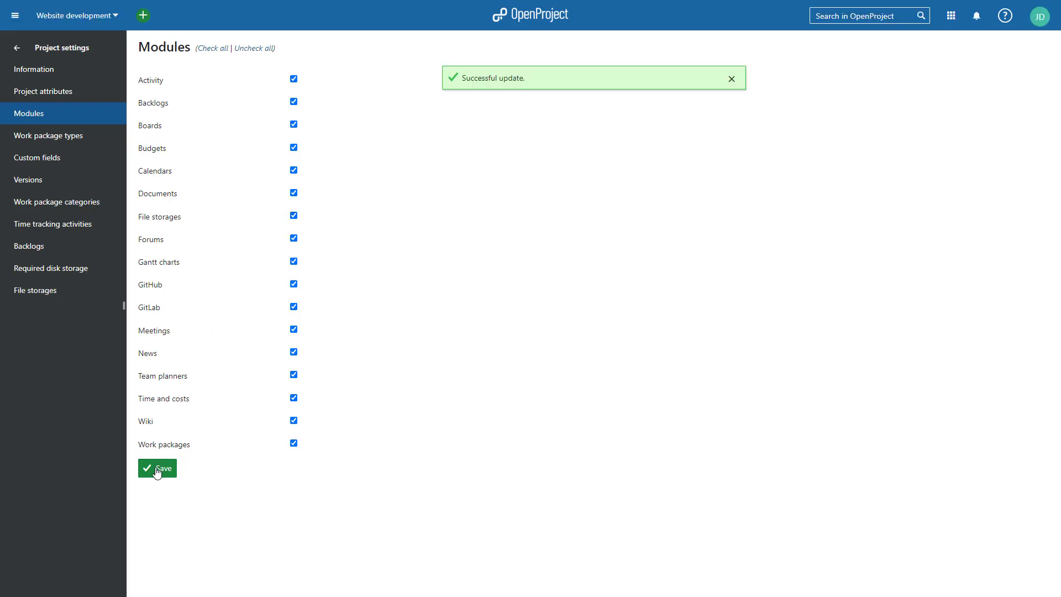
pyautogui.click(37, 296)
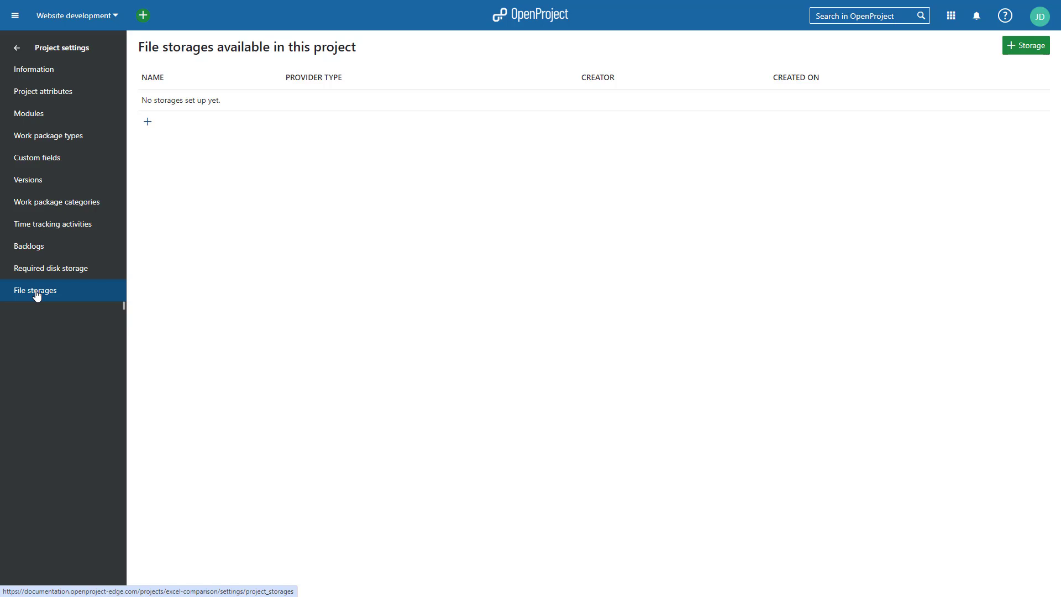
# Step: Choose Nextcloud file storage for Website development and continue to the project folder options
pyautogui.click(1018, 57)
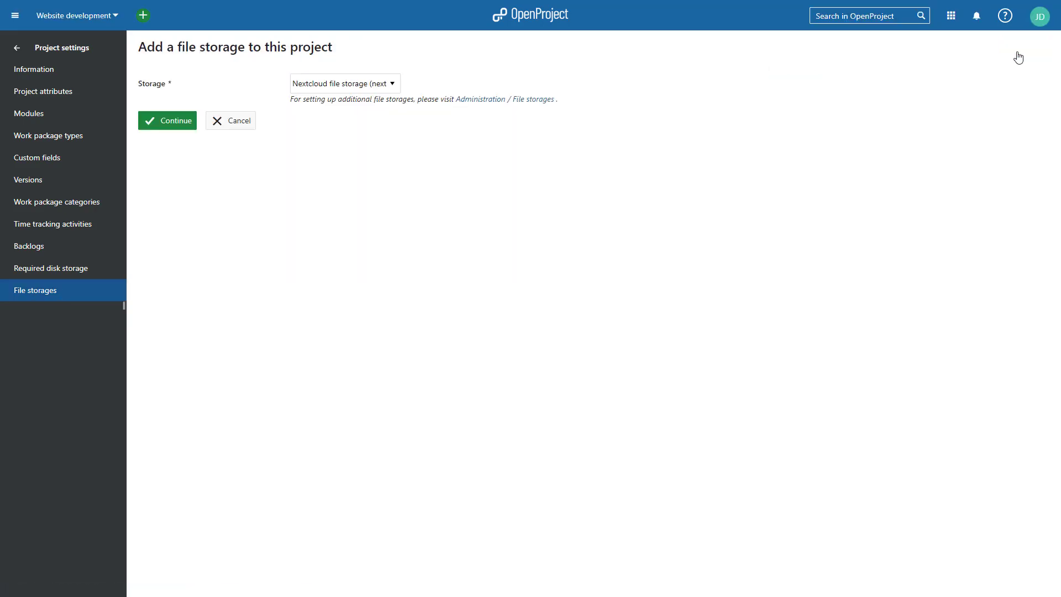
pyautogui.click(392, 84)
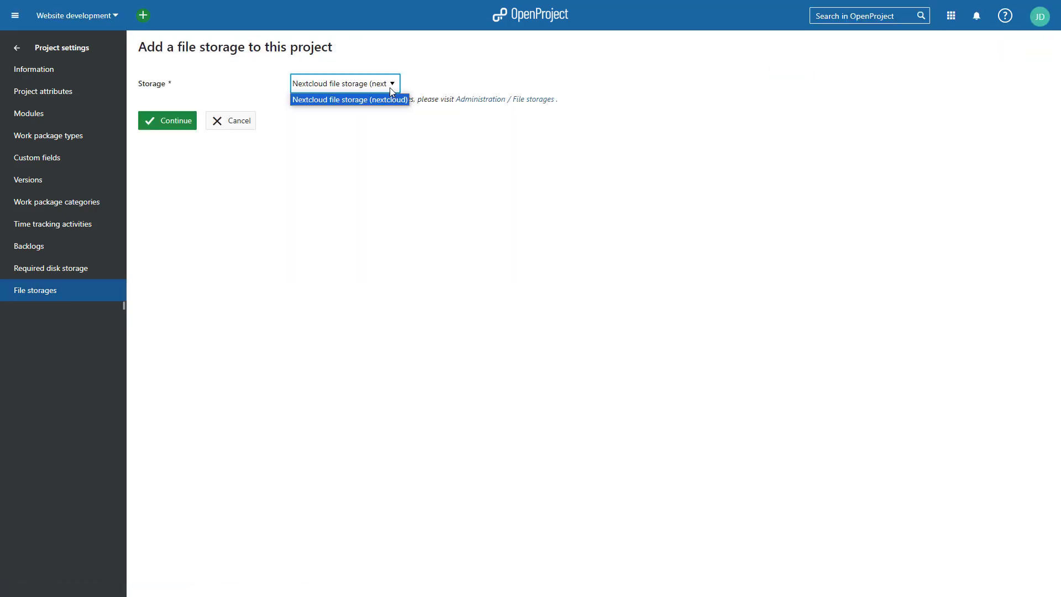
pyautogui.click(363, 101)
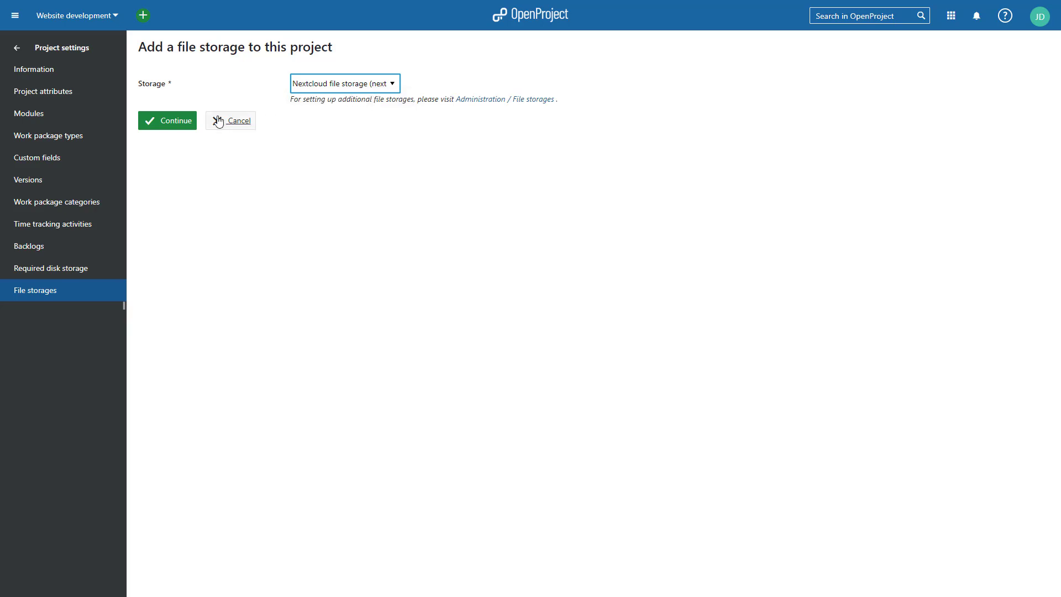
pyautogui.click(170, 123)
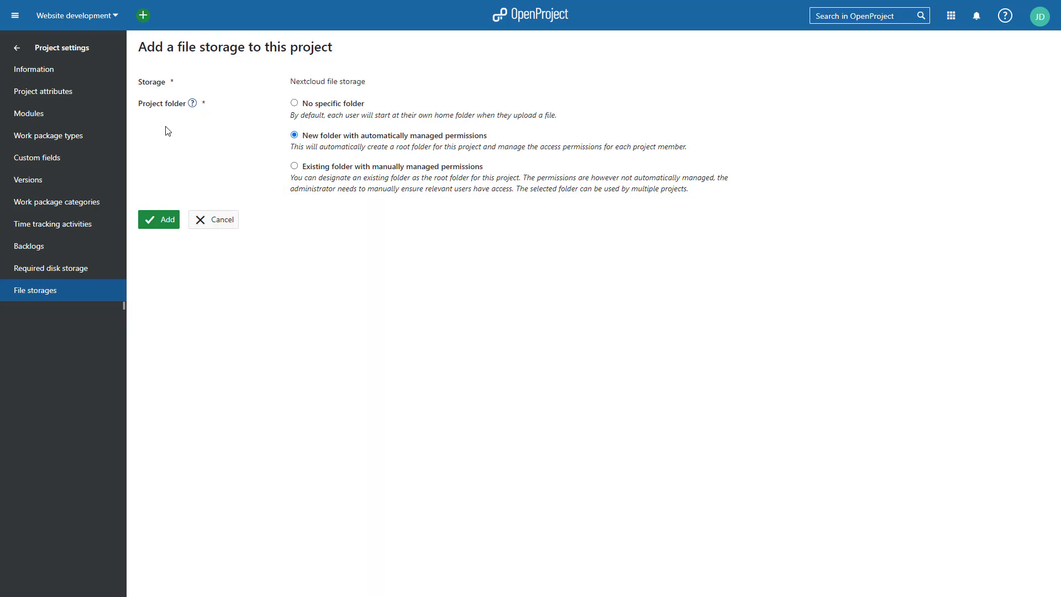
# Step: Add the Nextcloud storage, then go to the Launch new website work package's files
pyautogui.click(148, 223)
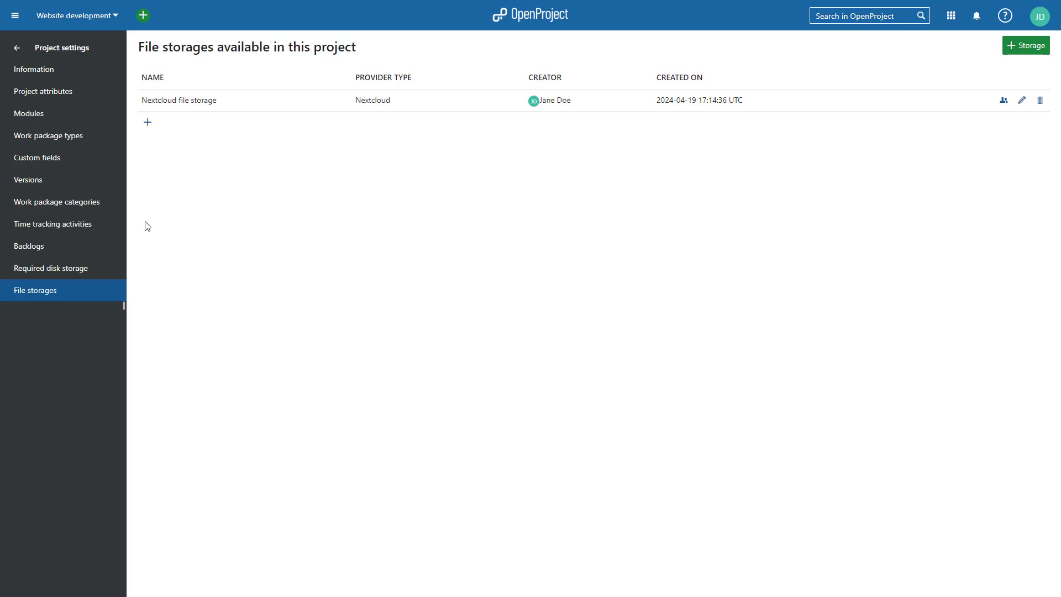
pyautogui.click(16, 49)
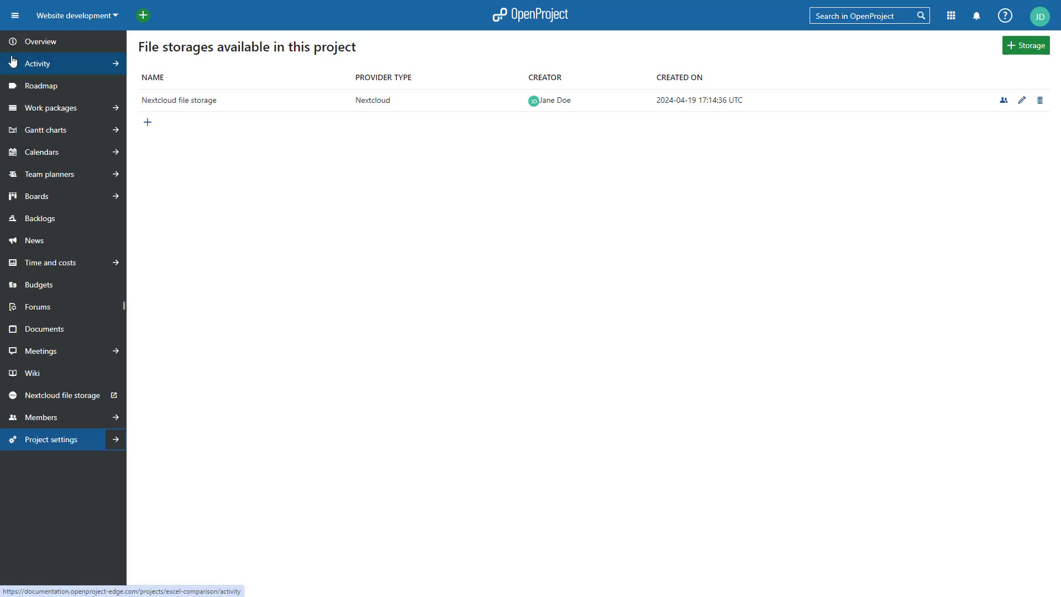
pyautogui.click(36, 107)
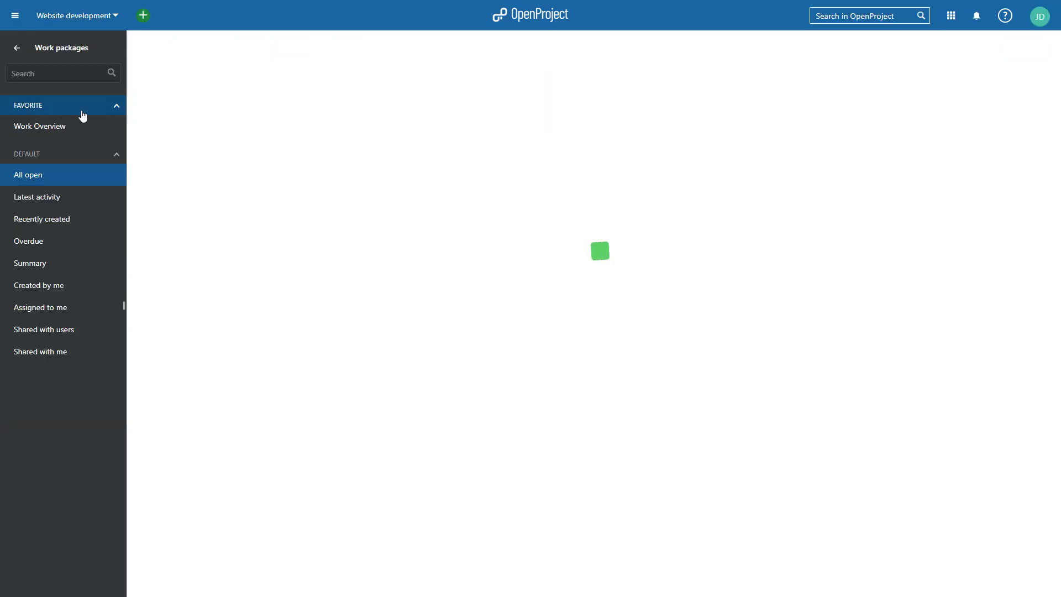
pyautogui.doubleClick(190, 105)
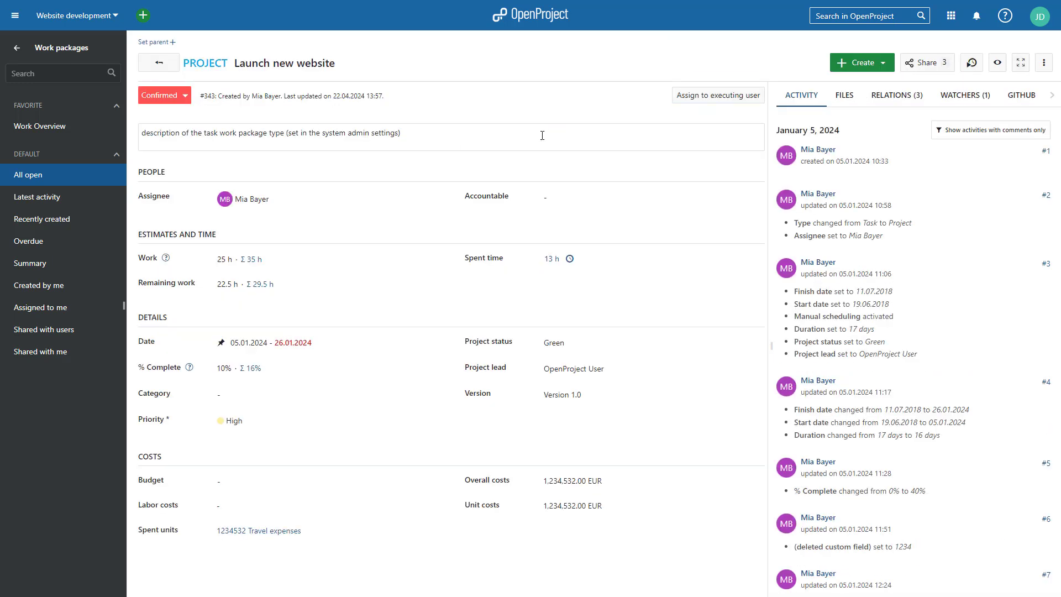
pyautogui.click(853, 100)
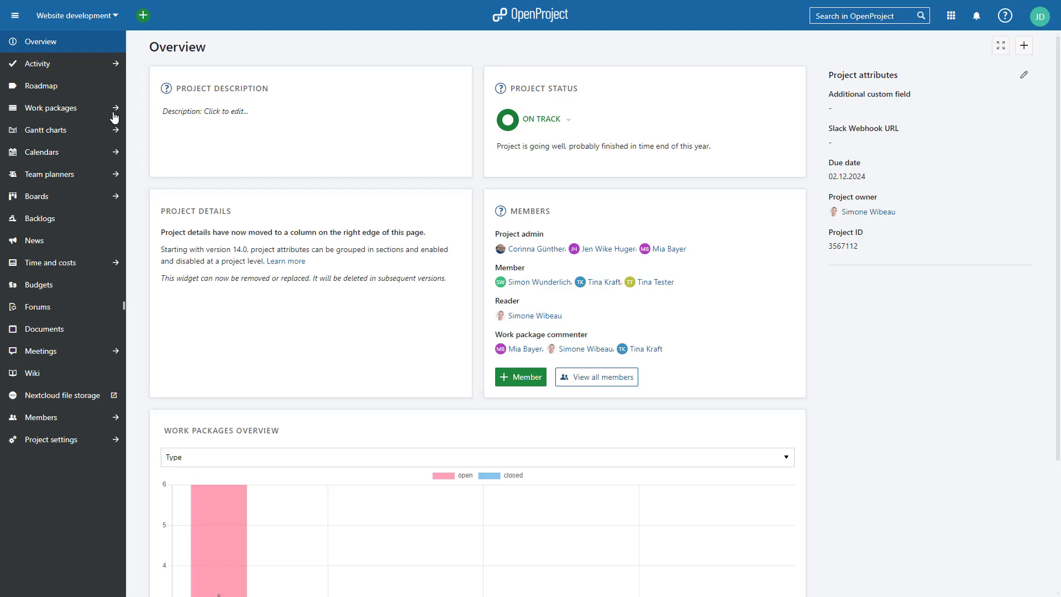
# Step: Reopen the Launch new website work package's Files tab and start the Nextcloud login
pyautogui.click(76, 111)
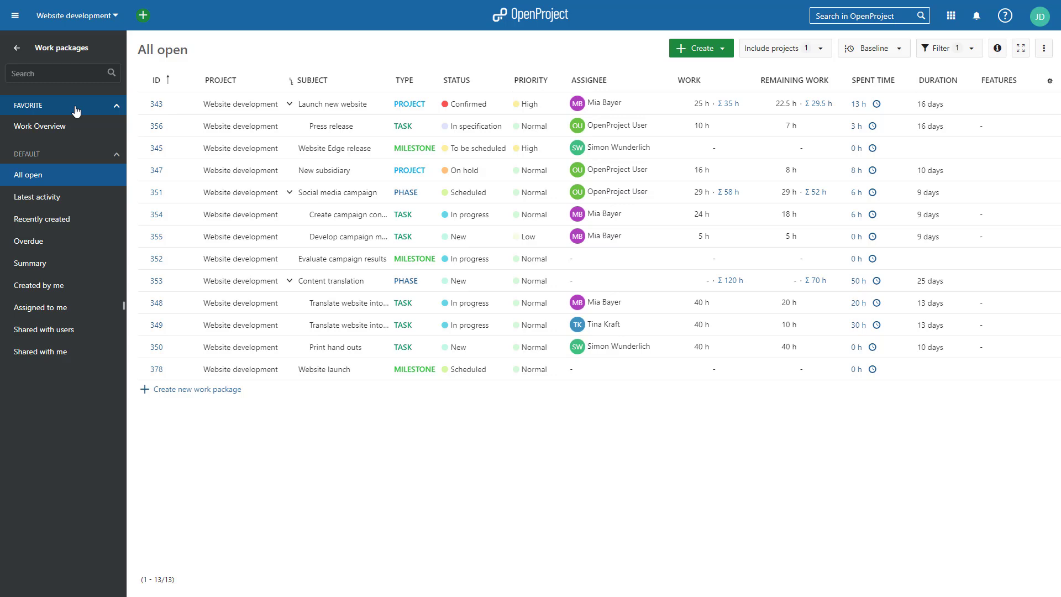
pyautogui.doubleClick(383, 109)
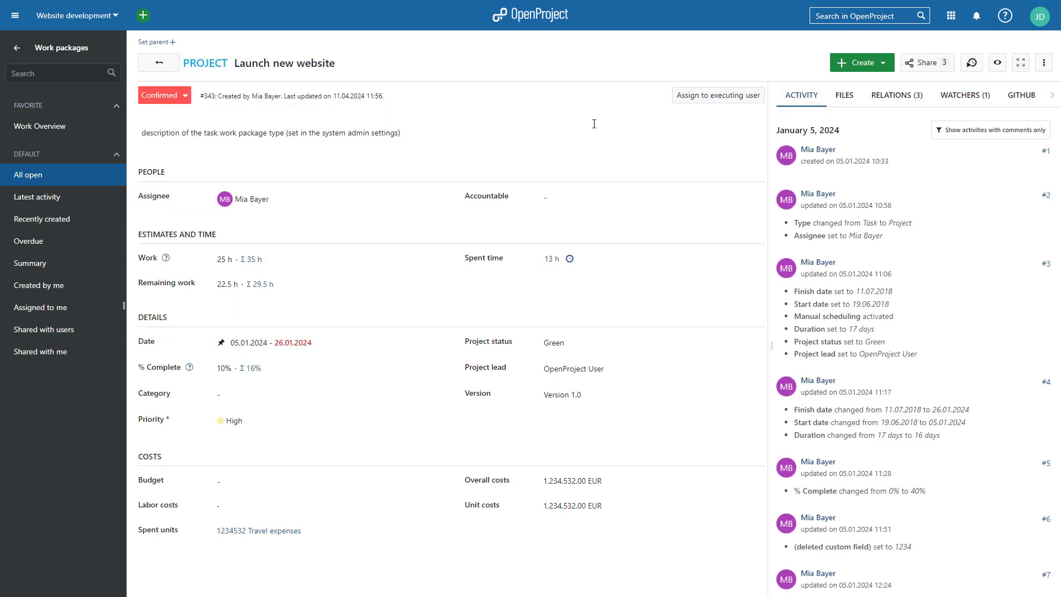
pyautogui.click(843, 103)
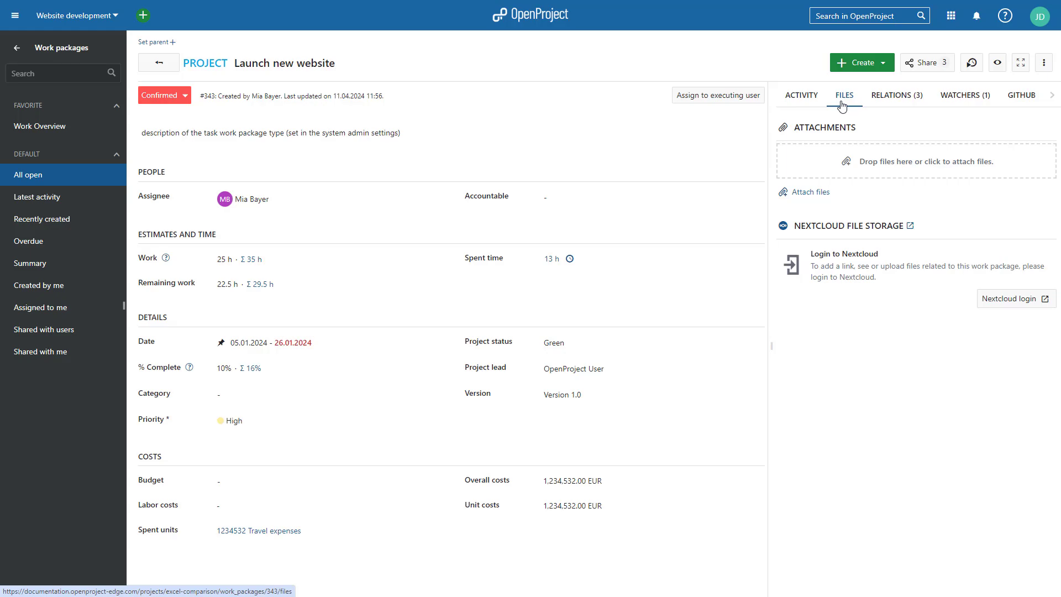
pyautogui.click(1008, 303)
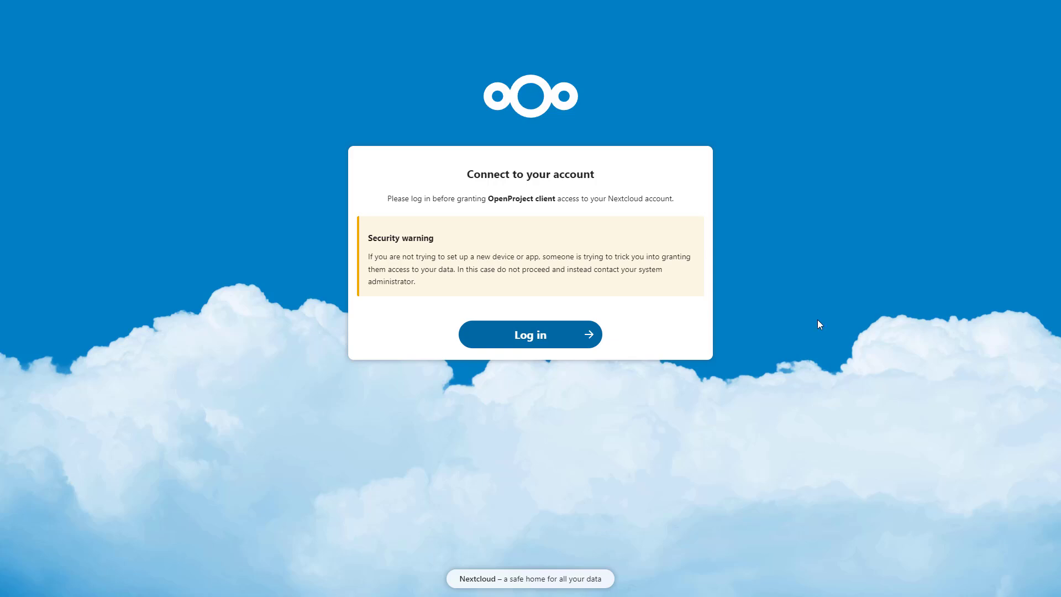
# Step: Log in to Nextcloud and grant OpenProject access to the account
pyautogui.click(519, 335)
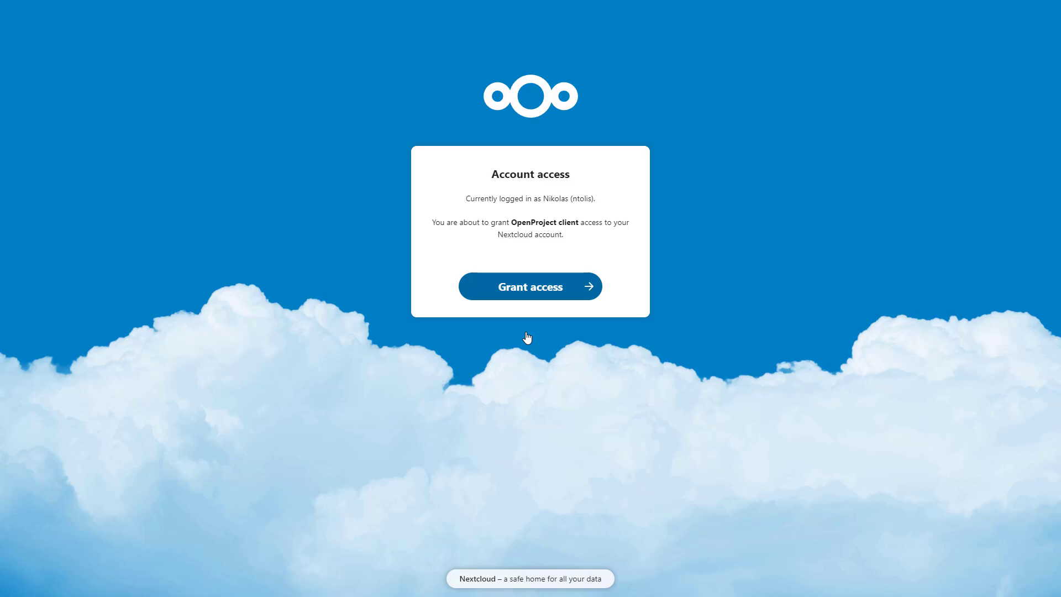
pyautogui.click(527, 291)
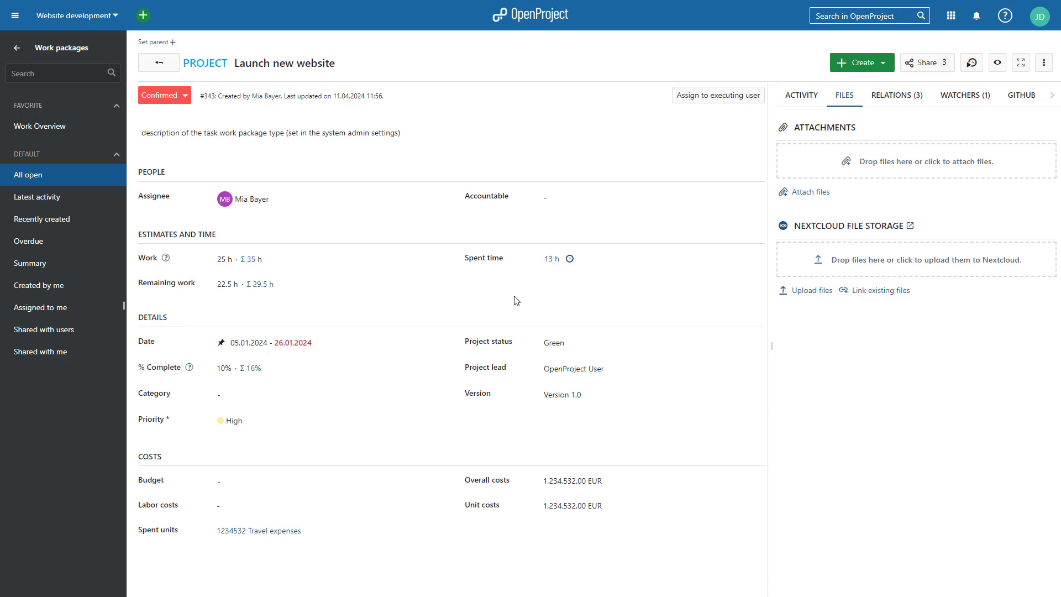
# Step: Upload New File.txt from the work package into the Website development Nextcloud folder
pyautogui.click(821, 260)
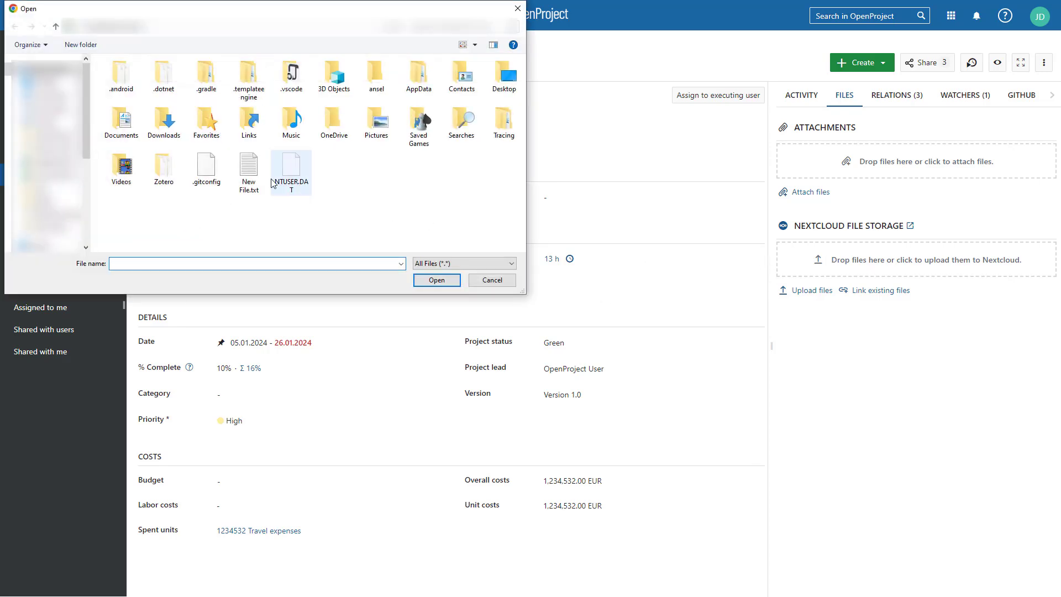
pyautogui.click(252, 175)
pyautogui.click(433, 281)
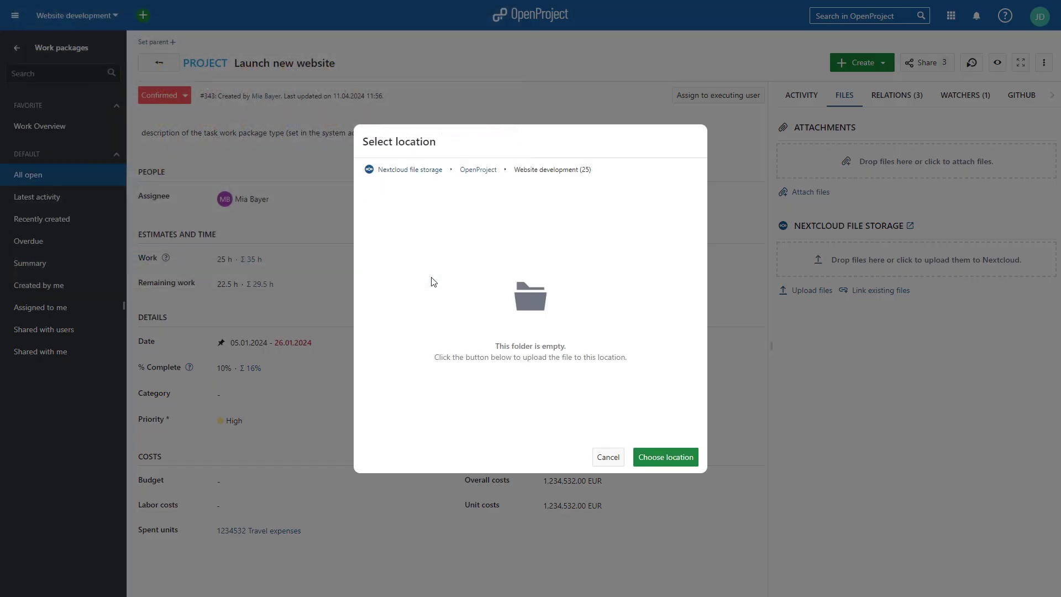
pyautogui.click(666, 457)
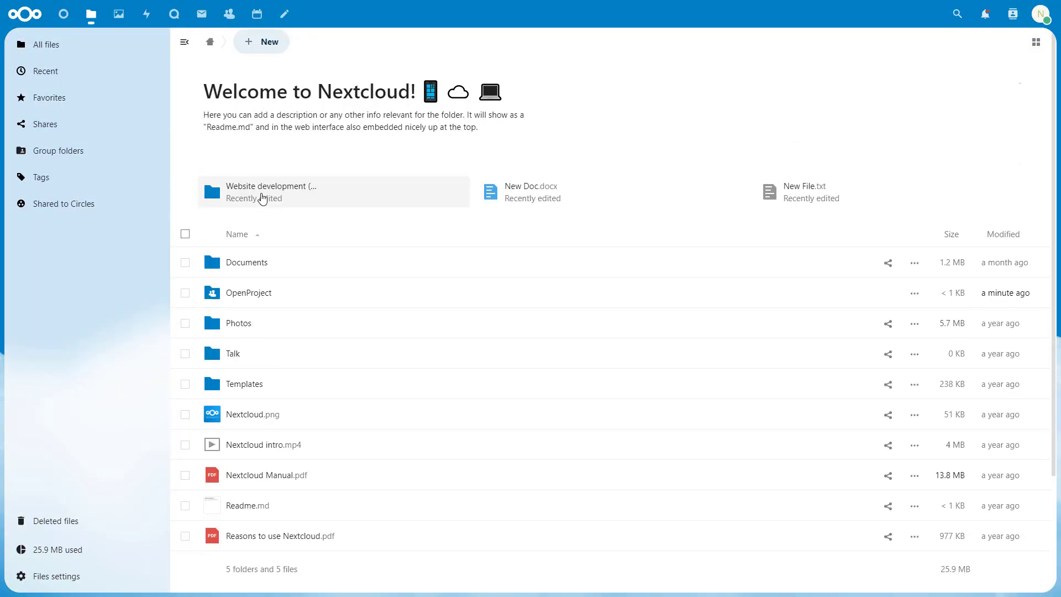
# Step: Request an OpenProject connection from New Doc.docx's OpenProject tab in Website development (25)
pyautogui.click(249, 291)
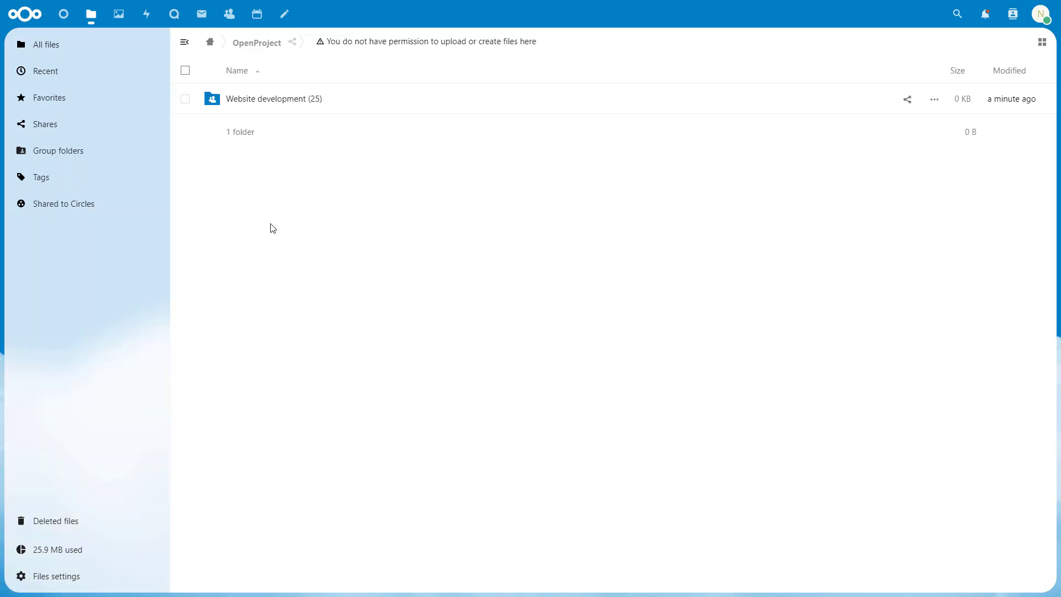
pyautogui.click(280, 97)
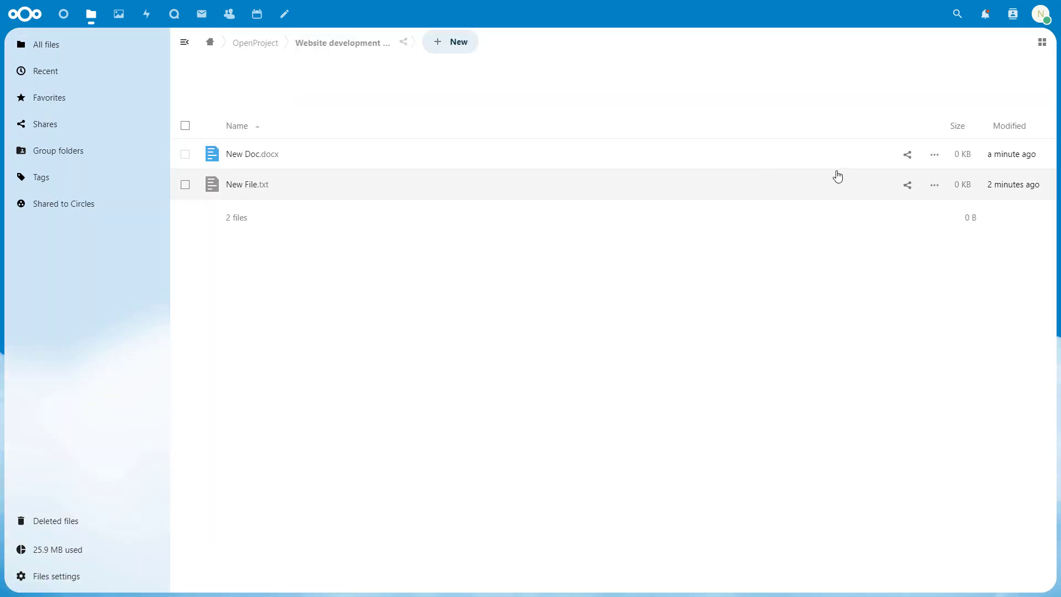
pyautogui.click(933, 155)
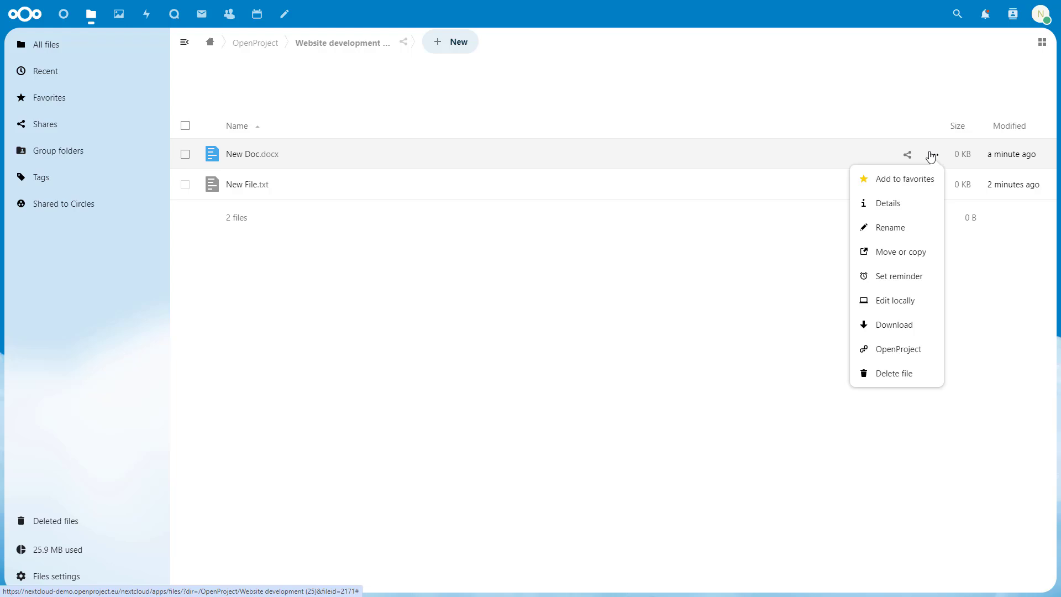
pyautogui.click(888, 205)
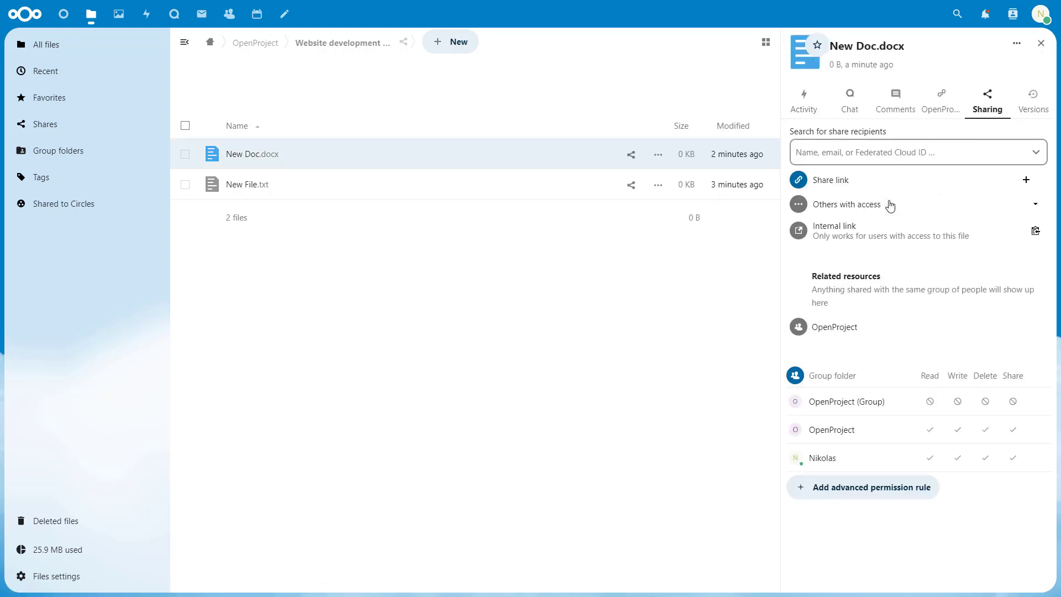
pyautogui.click(946, 107)
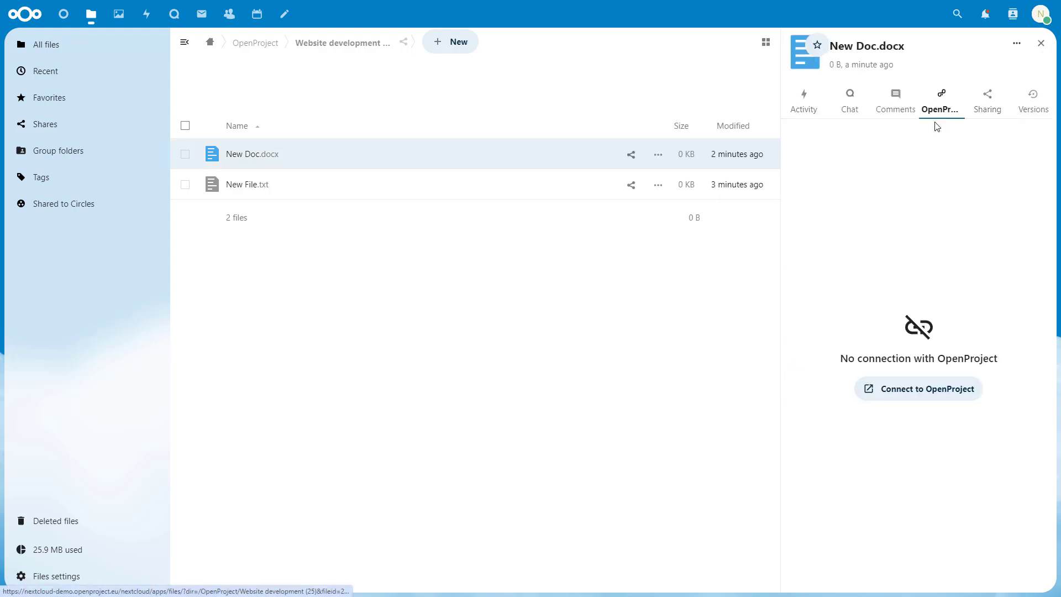
pyautogui.click(910, 390)
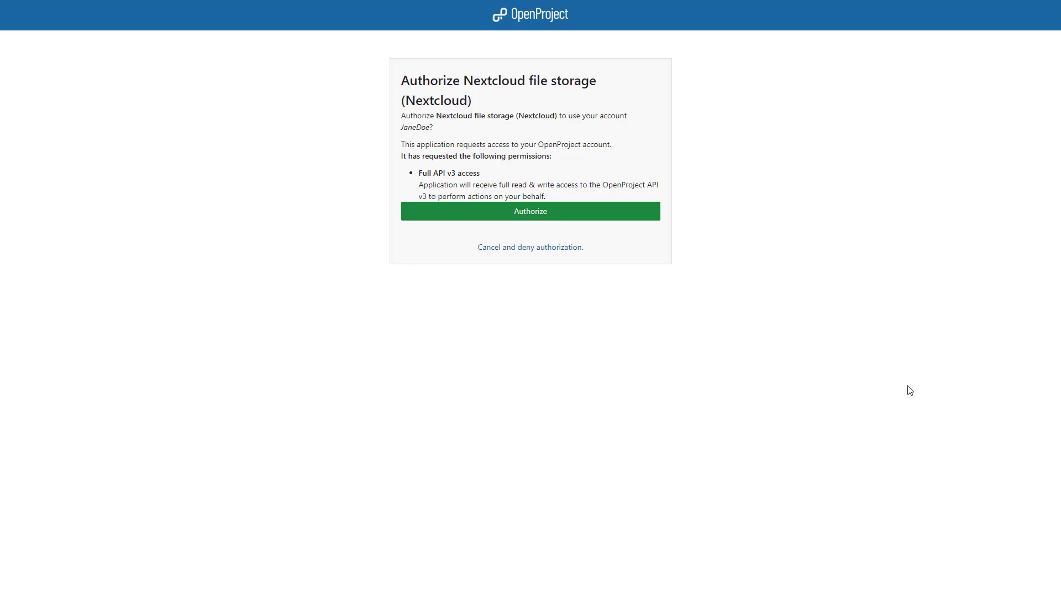
# Step: Authorize Nextcloud file storage on OpenProject's authorization page
pyautogui.click(504, 212)
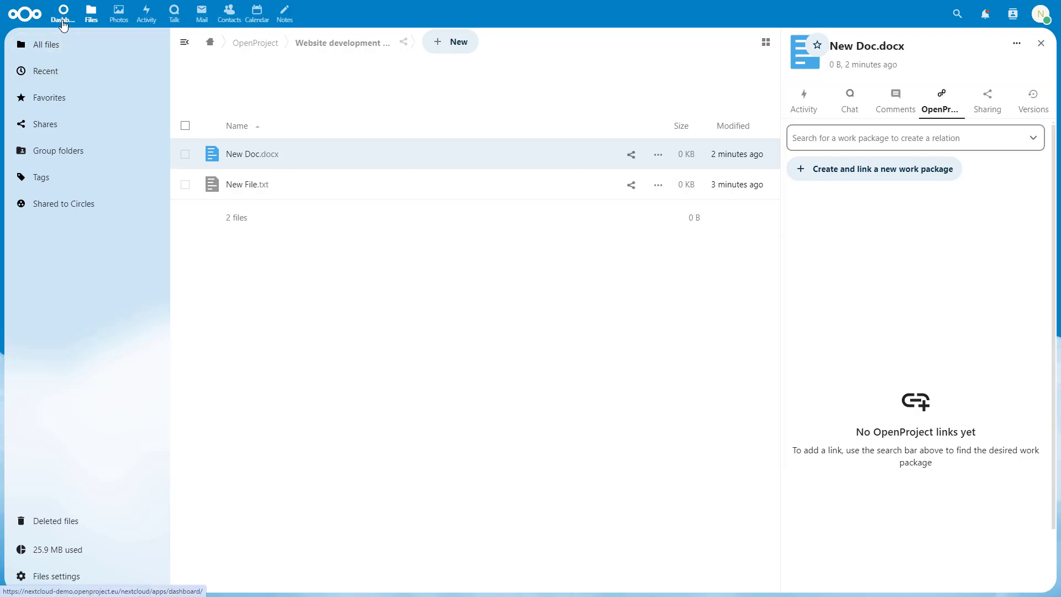
# Step: Add the OpenProject widget to the Nextcloud dashboard through Customize
pyautogui.click(64, 26)
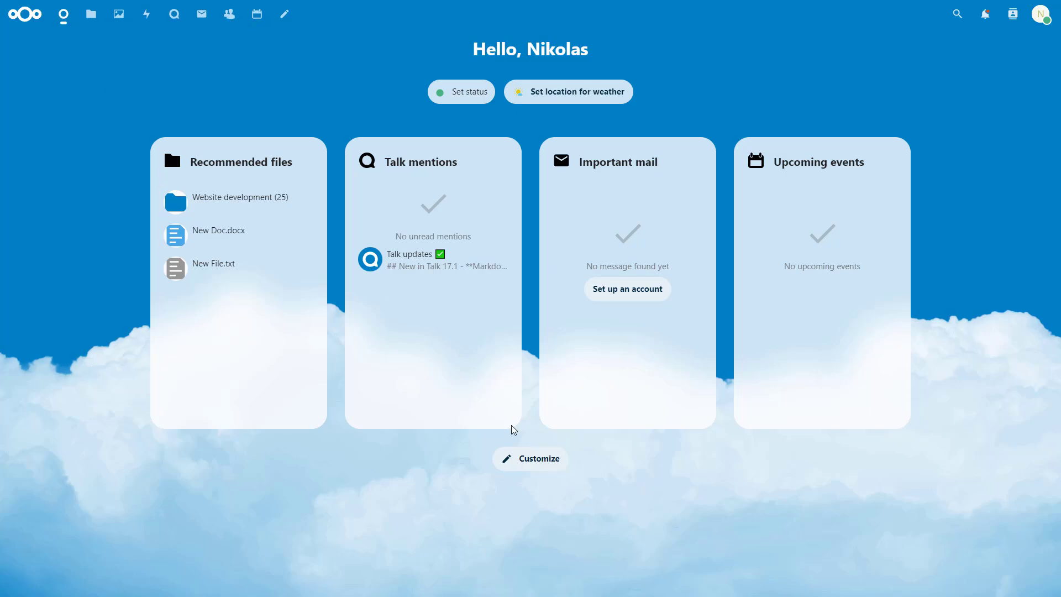
pyautogui.click(524, 462)
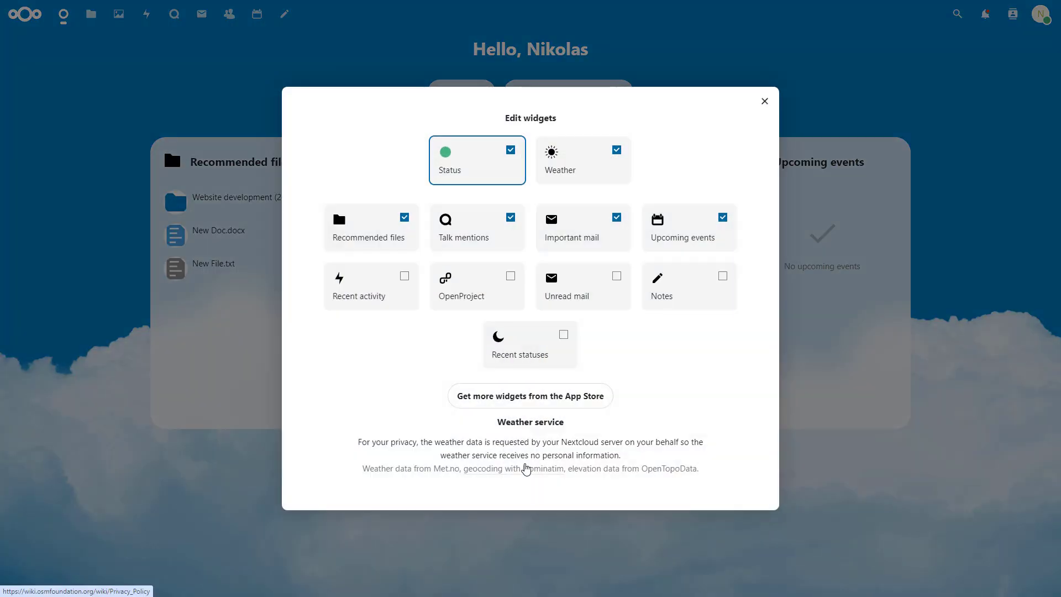
pyautogui.click(501, 281)
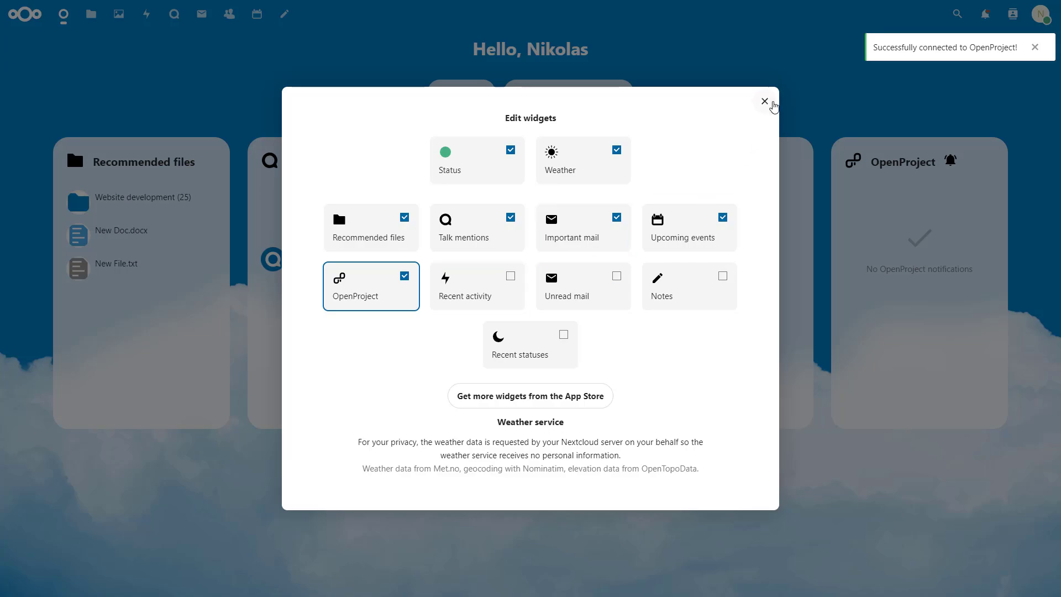
pyautogui.click(766, 102)
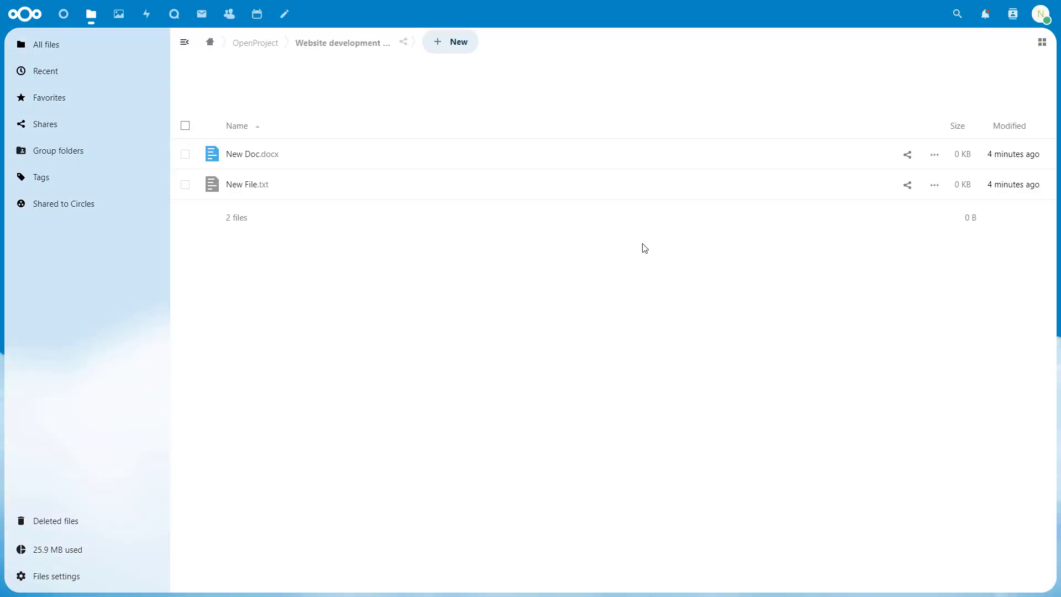
# Step: Go back to the OpenProject folder and show Website development (25)'s details sidebar
pyautogui.click(242, 52)
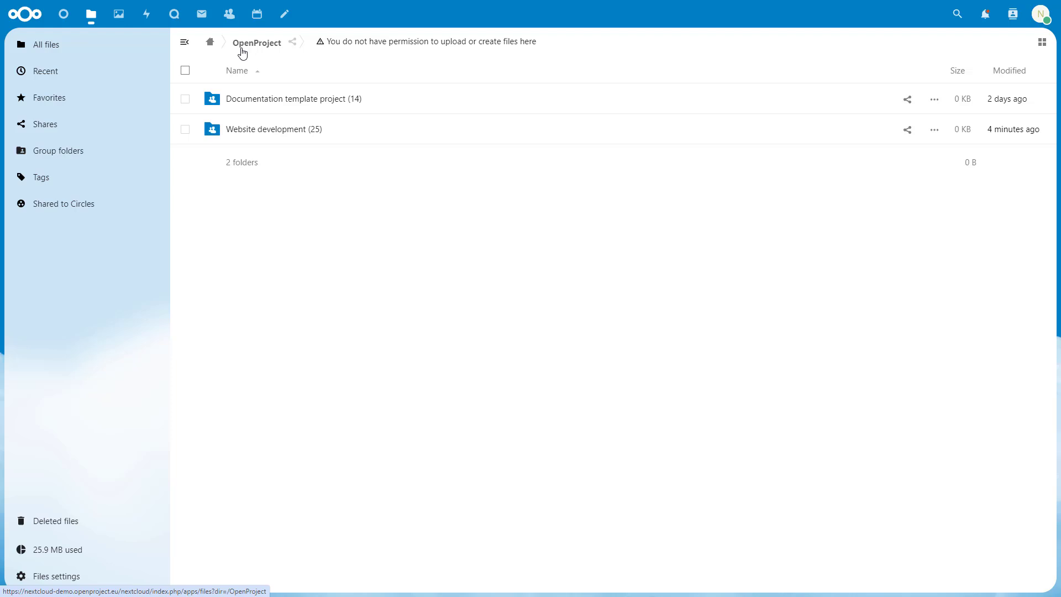
pyautogui.click(930, 131)
pyautogui.click(892, 181)
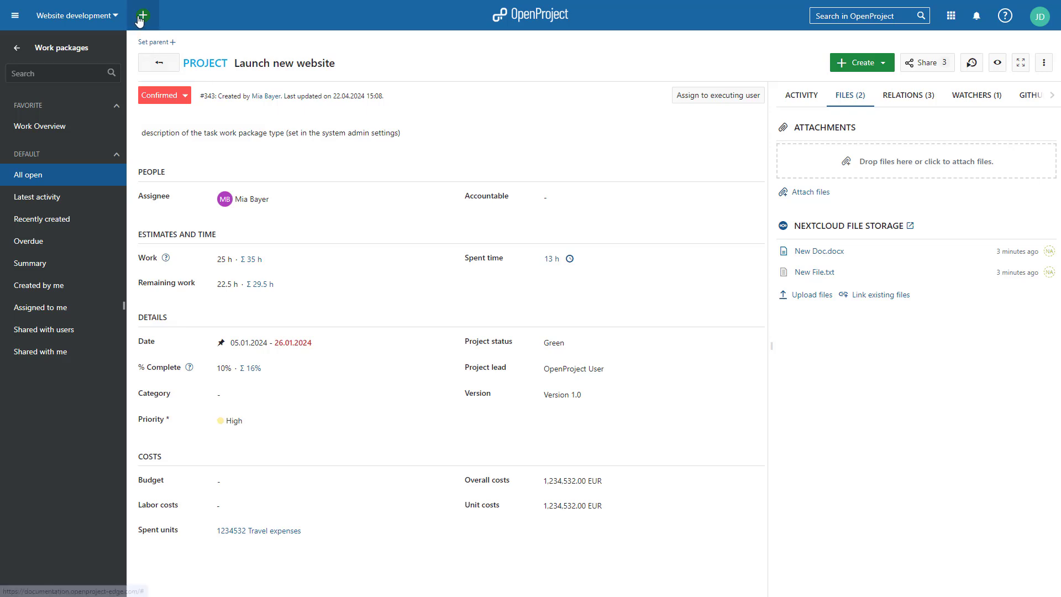
# Step: Start a new OpenProject project based on the 'Nextcloud integration (template)' template
pyautogui.click(142, 16)
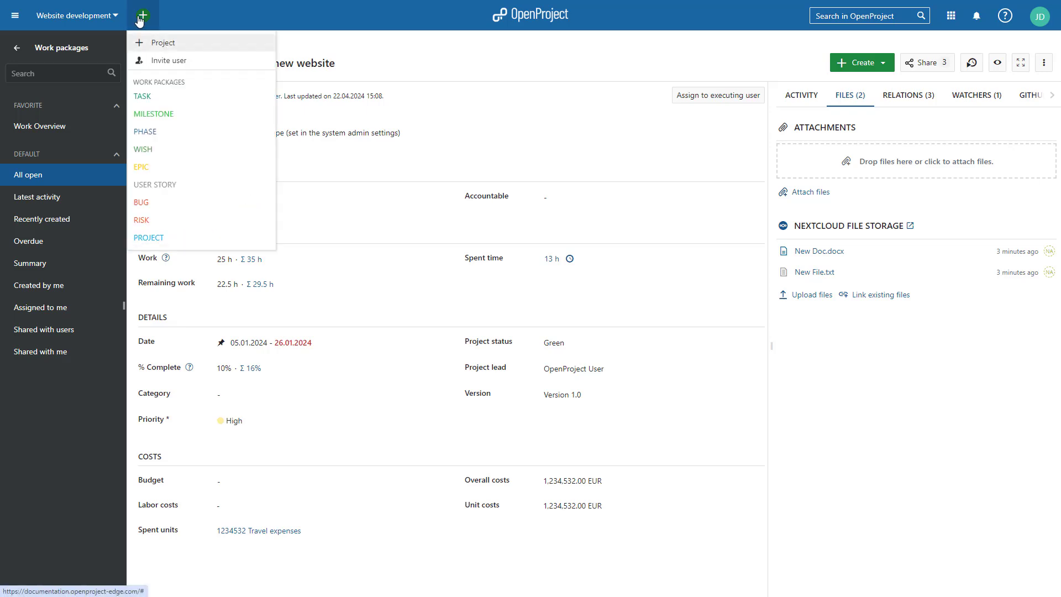
pyautogui.click(150, 47)
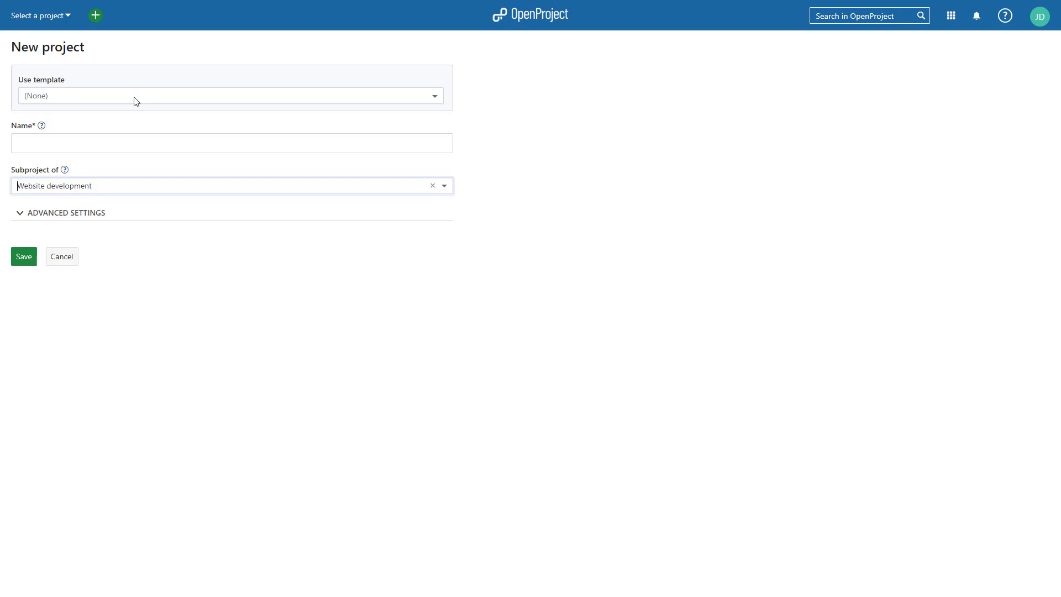
pyautogui.click(135, 98)
pyautogui.click(122, 115)
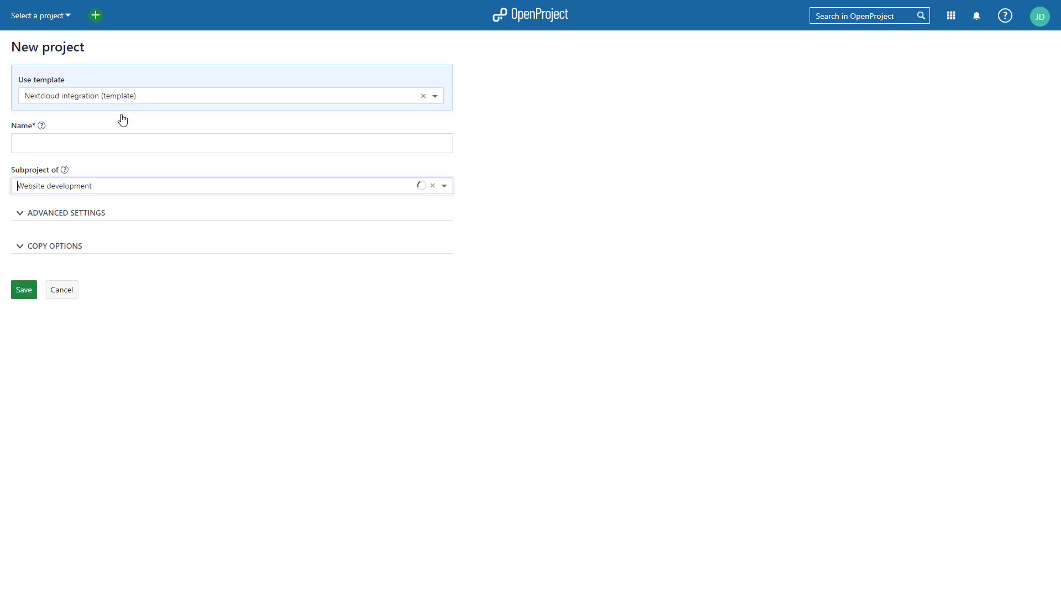